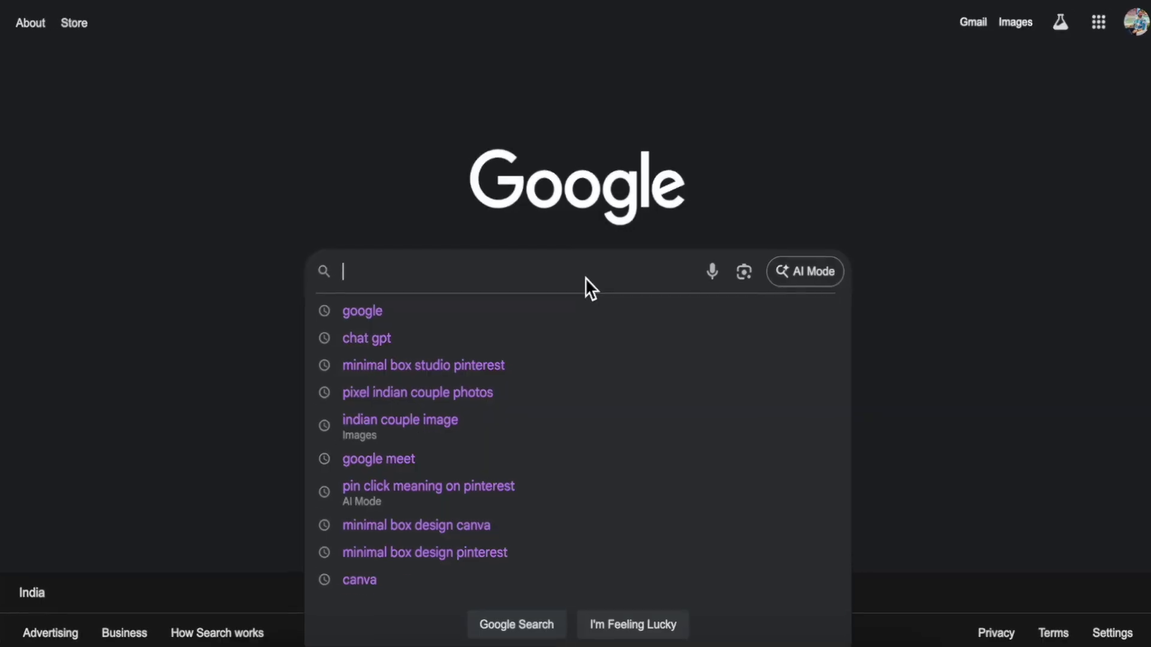
Step: Search Google for 'chat gpt' and open ChatGPT with its sidebar collapsed
{"action": "type", "text": "chat"}
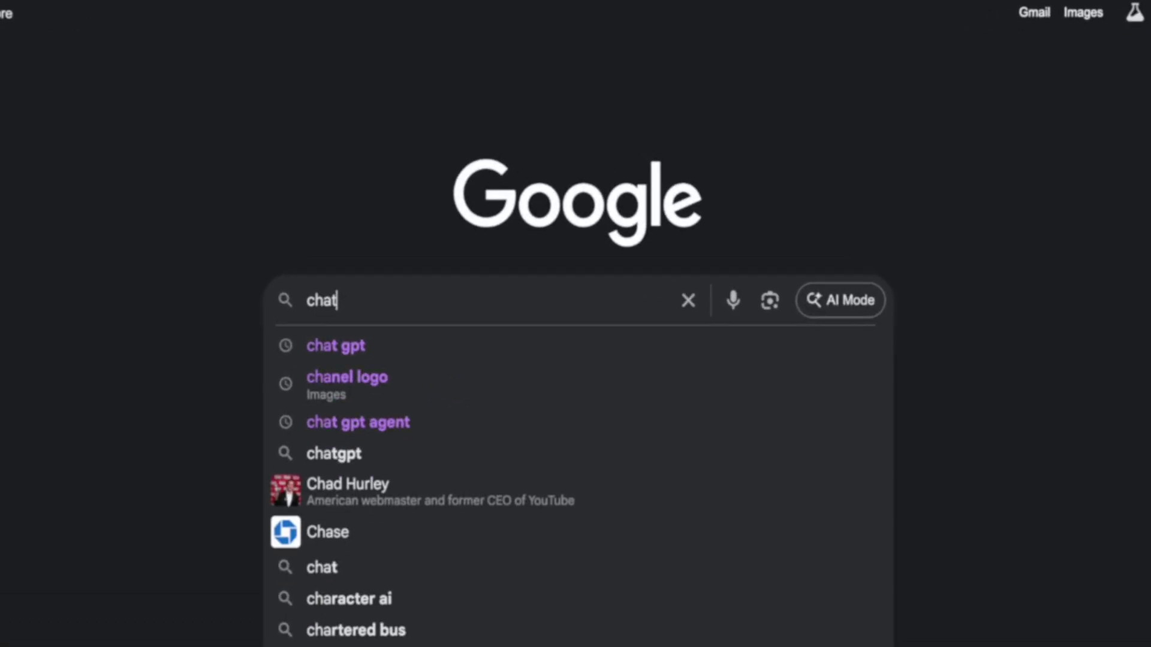
{"action": "type", "text": " gpt"}
{"action": "key", "text": "Return"}
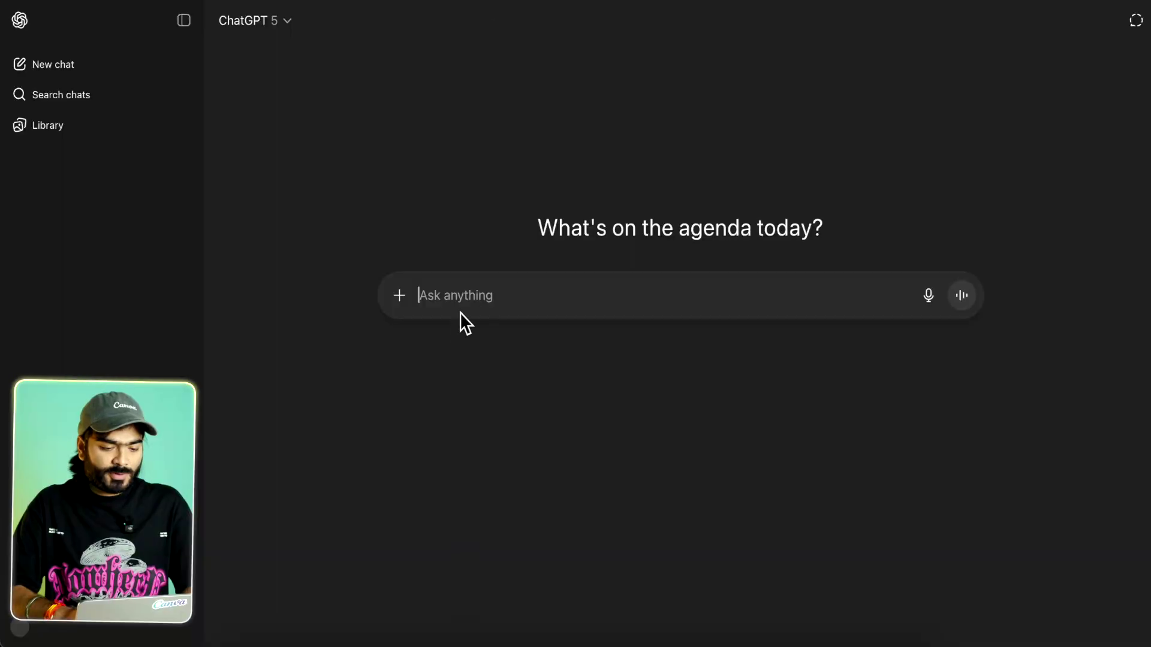
{"action": "left_click", "coordinate": [191, 28]}
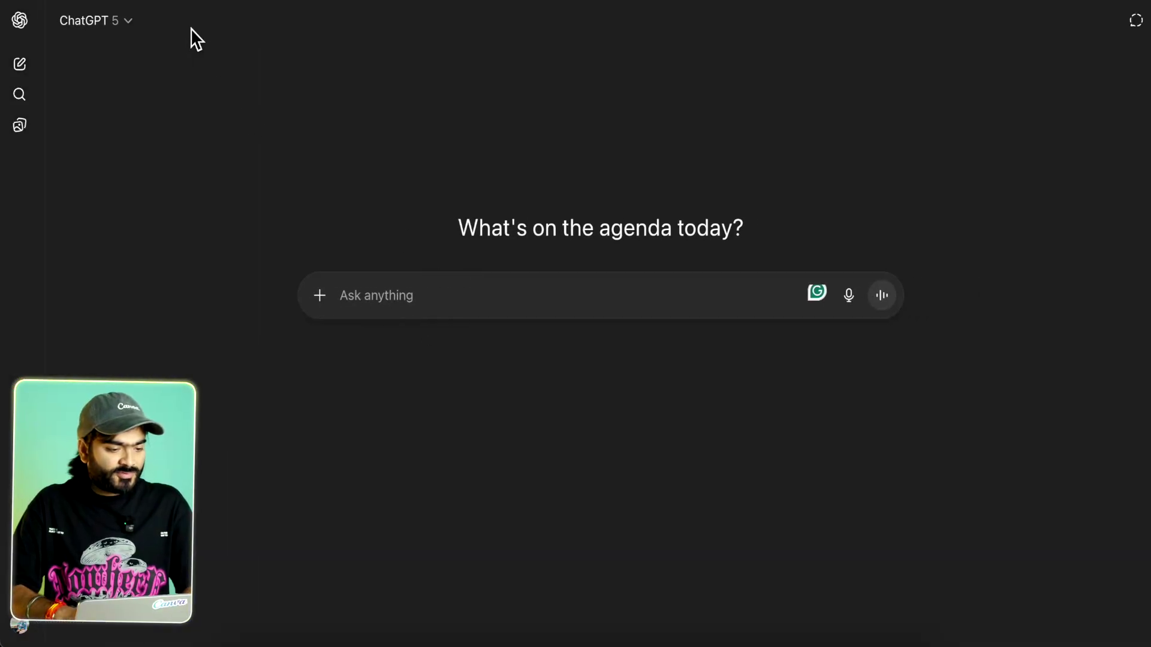
Step: Attach the couple's wedding photo from Downloads and paste the caricature prompt
{"action": "left_click", "coordinate": [375, 286]}
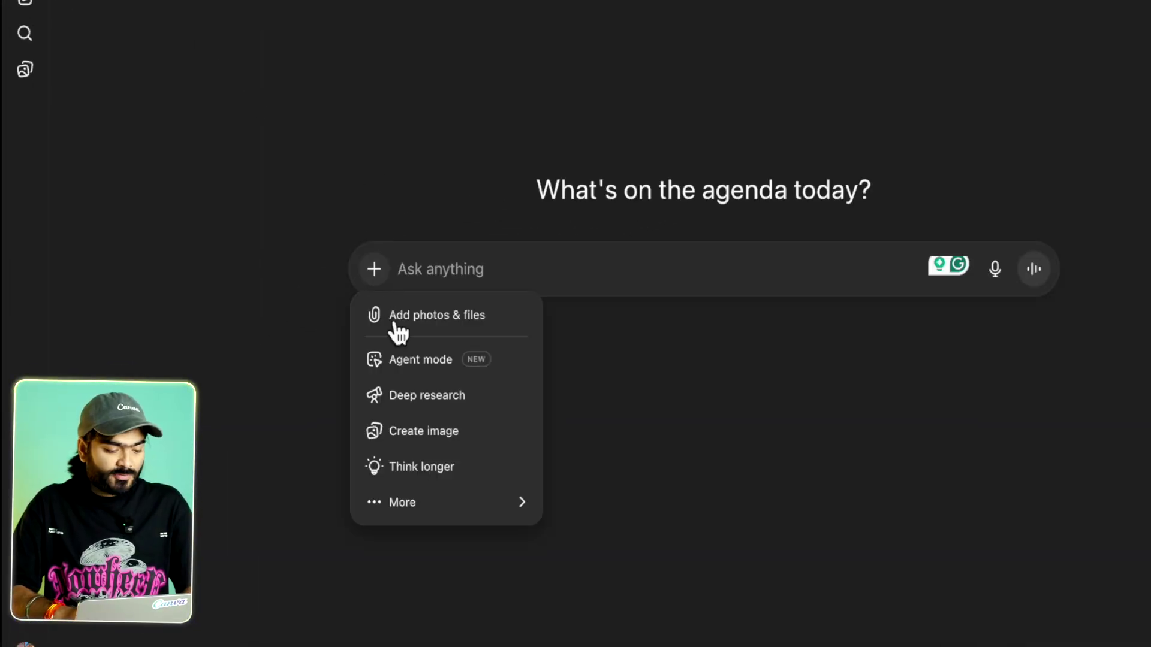
{"action": "left_click", "coordinate": [425, 324]}
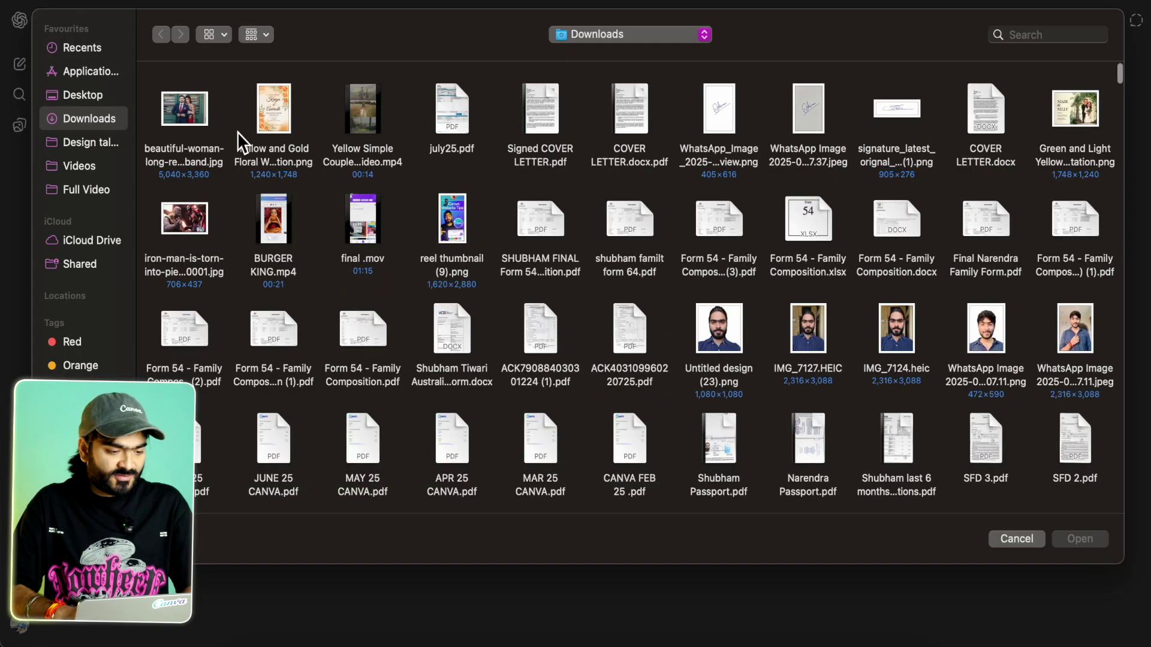
{"action": "left_click", "coordinate": [192, 123]}
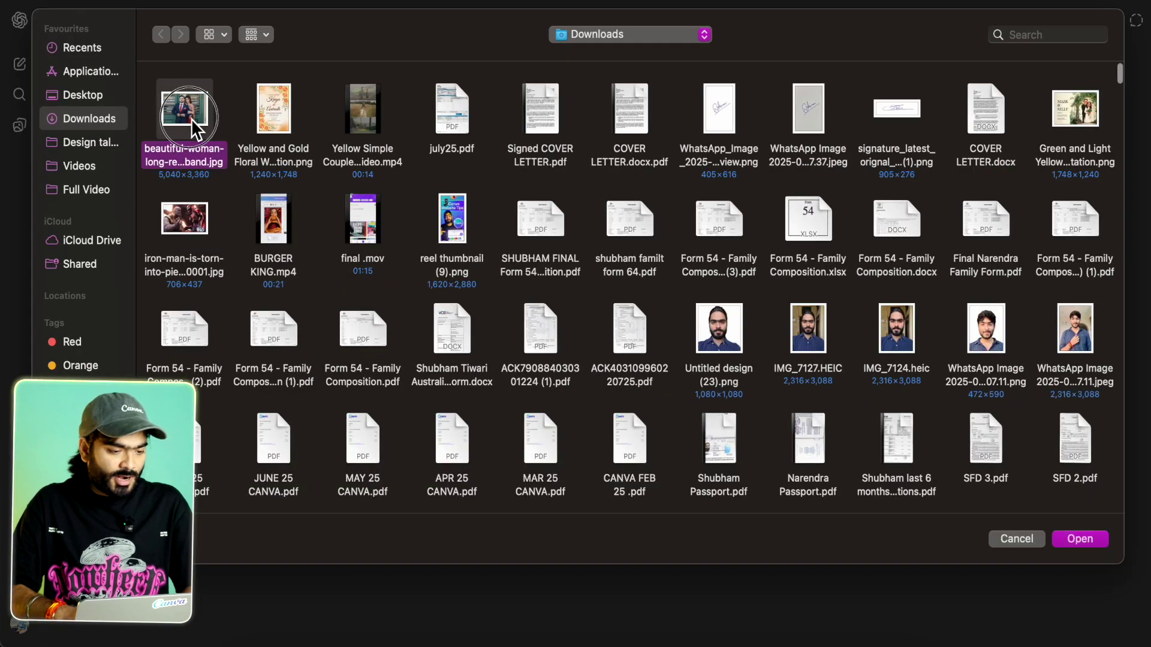
{"action": "left_click", "coordinate": [1080, 539]}
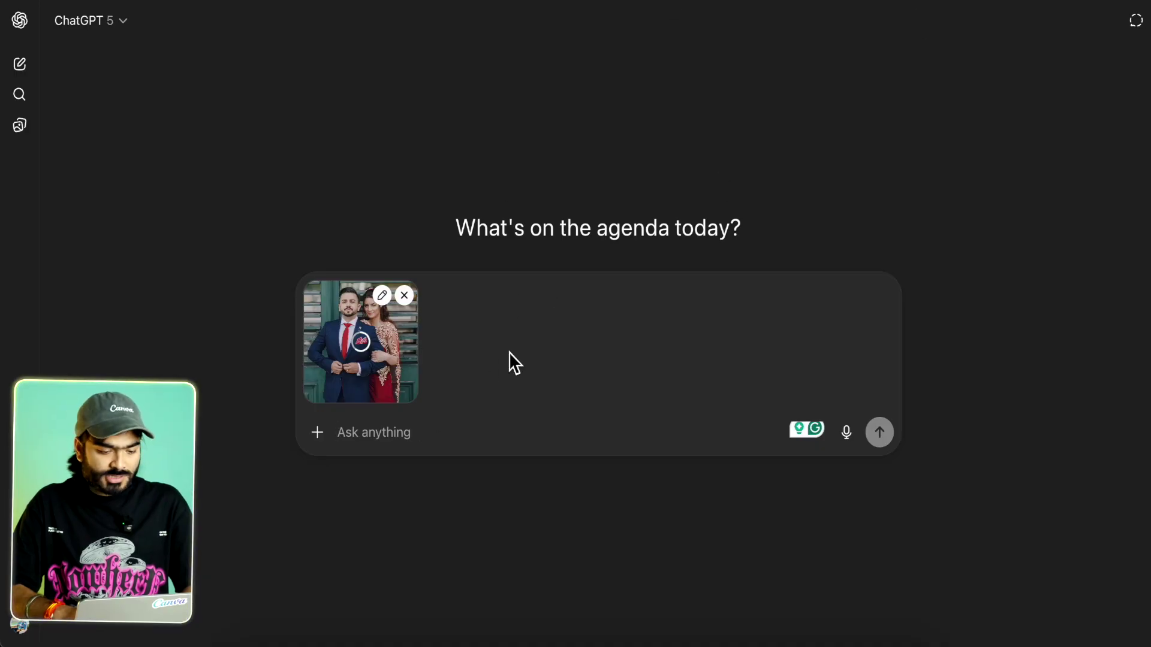
{"action": "type", "text": "Full-length Indian wedding couple caricature, clean white background, semi-realistic digital illustration, bright colors, fine details, smooth shading, traditional Indian Wedding attire"}
Step: Edit the pasted prompt so it ends with 'traditional Indian Wedding attire'
{"action": "left_click", "coordinate": [317, 432]}
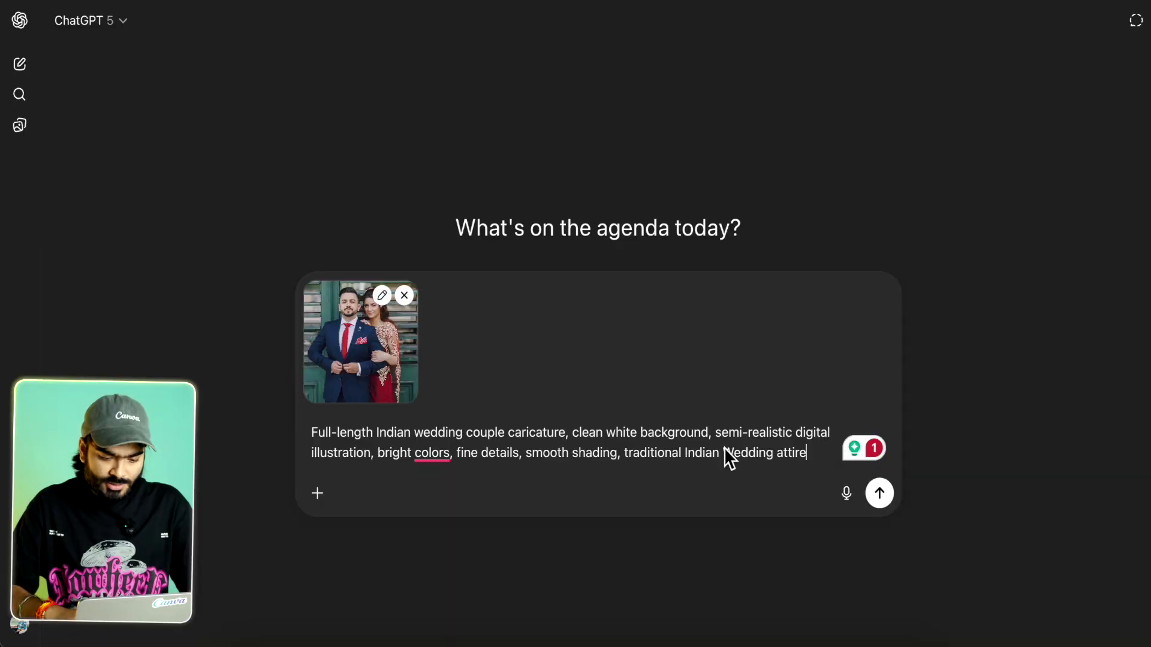
{"action": "left_click_drag", "start_coordinate": [684, 452], "coordinate": [810, 450]}
{"action": "key", "text": "Right"}
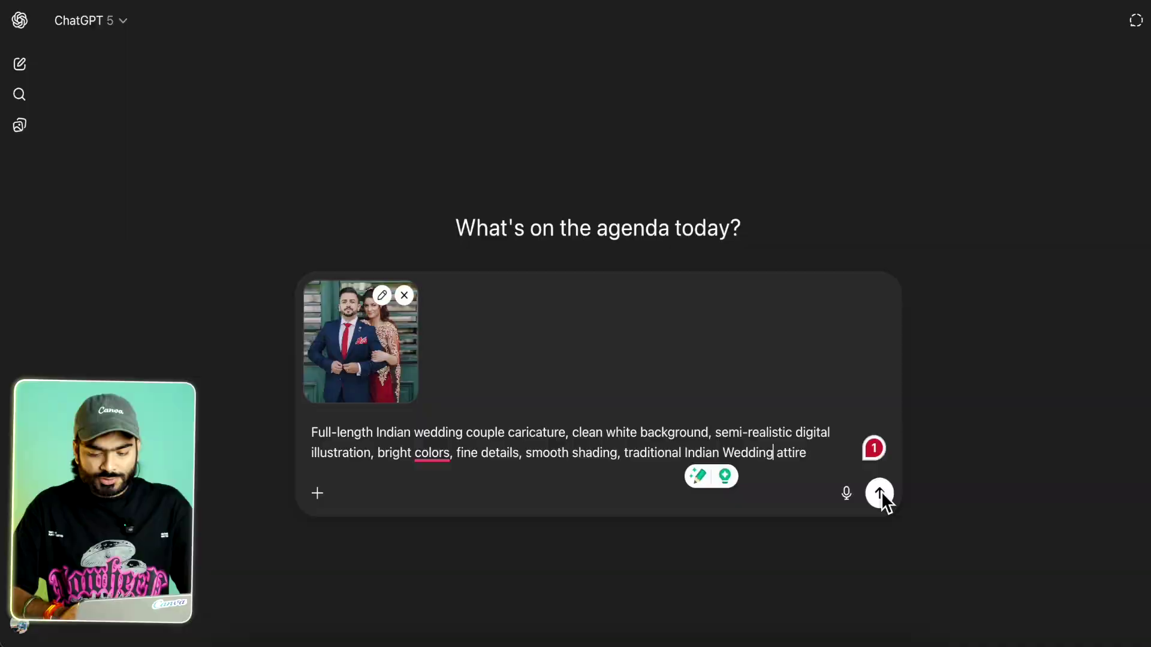
Step: Send the photo and caricature prompt to ChatGPT to generate the image
{"action": "left_click", "coordinate": [879, 491]}
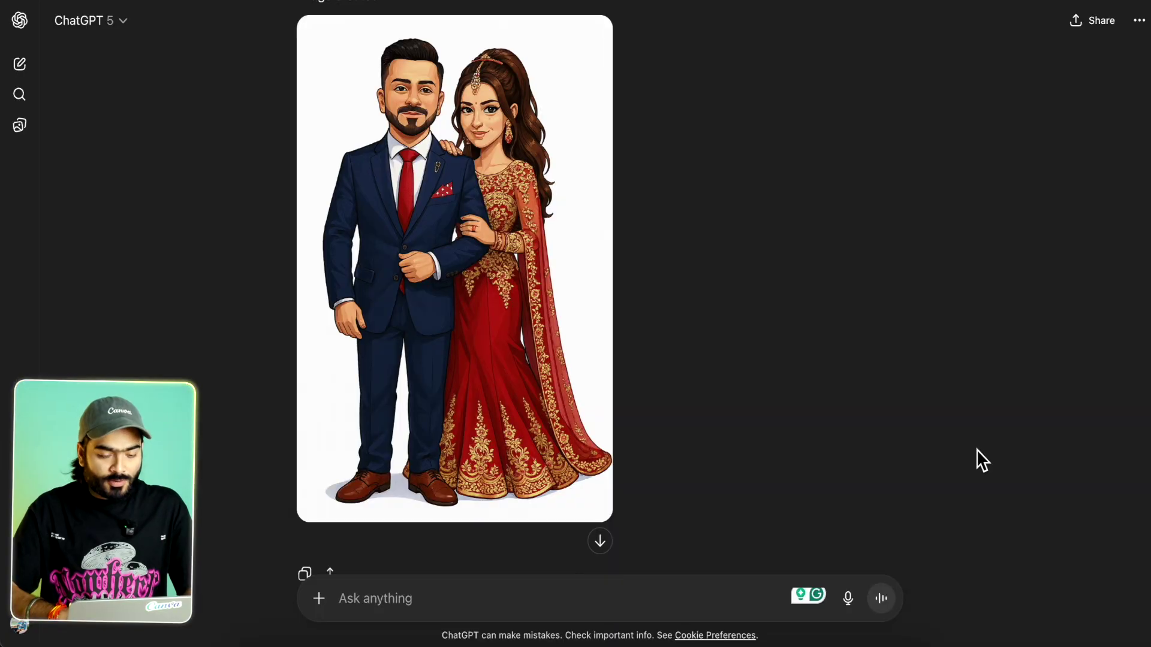
Step: Open the second generated image of the couple in red Indian attire full-size and download it
{"action": "scroll", "coordinate": [976, 450], "scroll_direction": "down", "scroll_amount": 5}
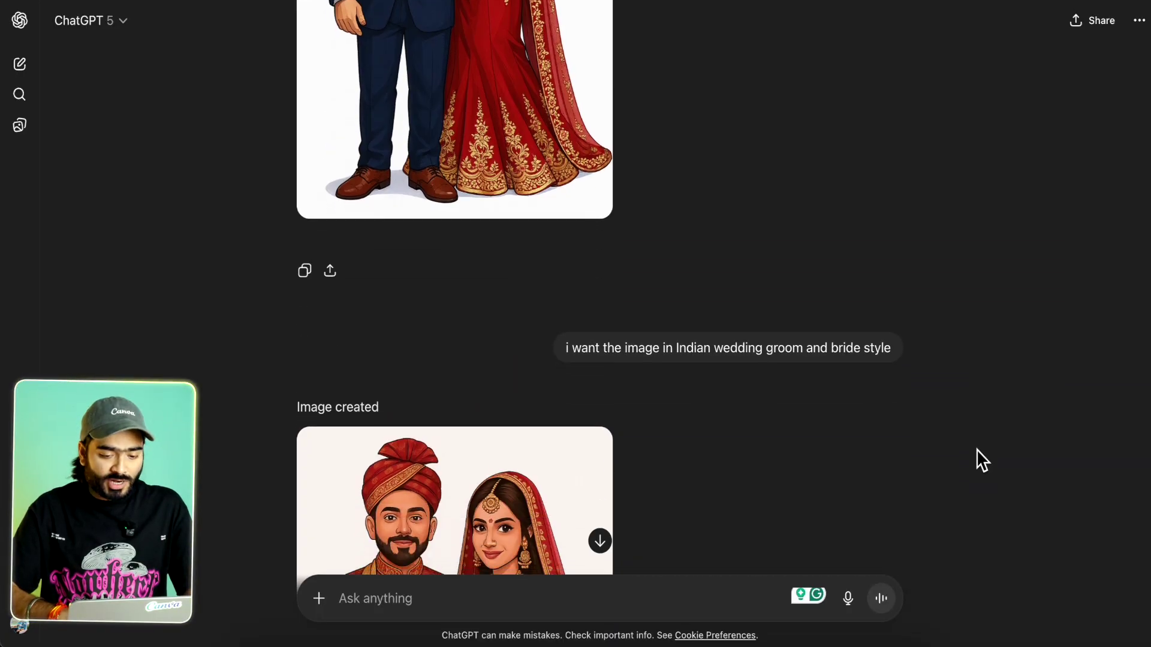
{"action": "scroll", "coordinate": [977, 449], "scroll_direction": "down", "scroll_amount": 7}
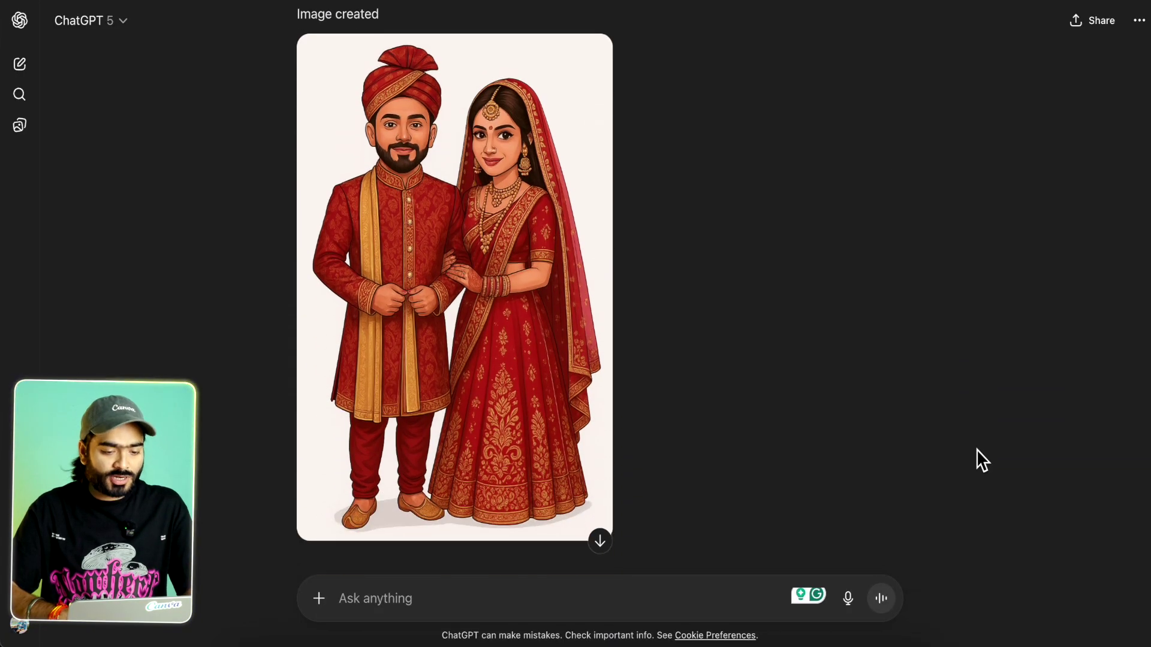
{"action": "scroll", "coordinate": [977, 448], "scroll_direction": "down", "scroll_amount": 2}
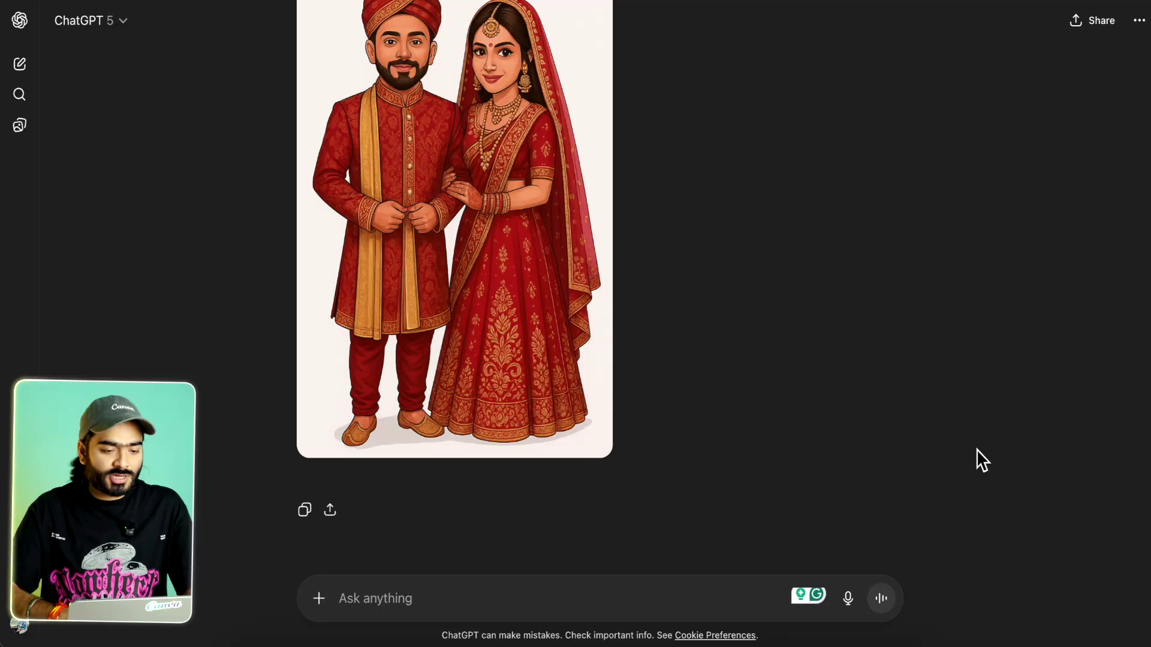
{"action": "scroll", "coordinate": [977, 449], "scroll_direction": "up", "scroll_amount": 2}
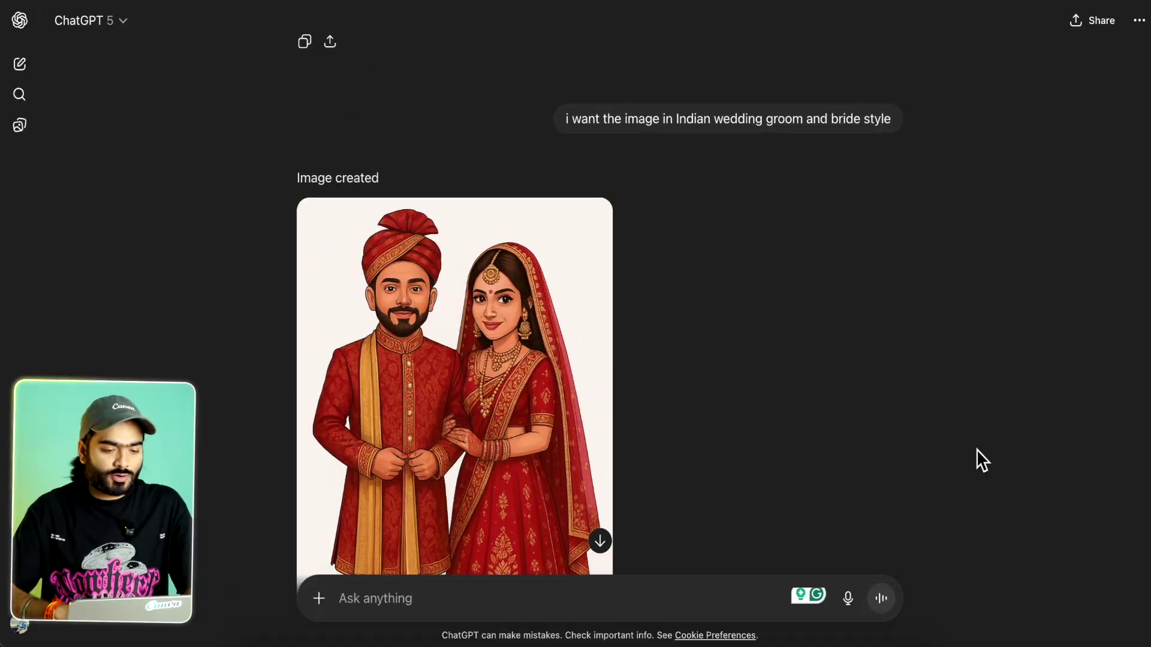
{"action": "scroll", "coordinate": [977, 450], "scroll_direction": "down", "scroll_amount": 1}
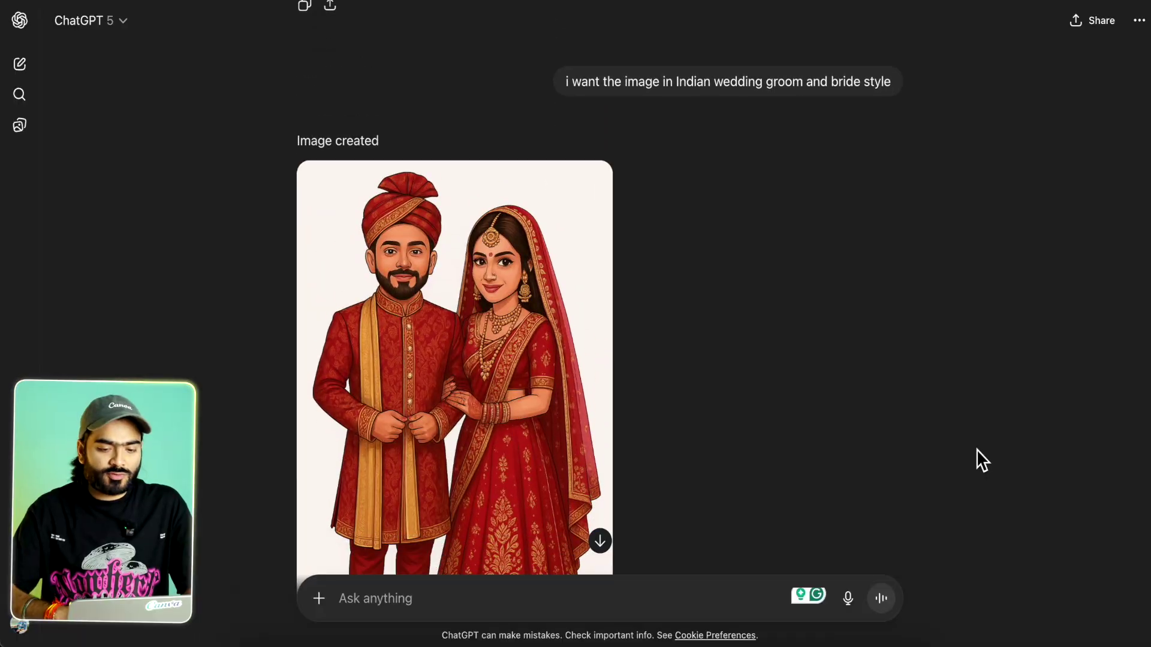
{"action": "scroll", "coordinate": [652, 221], "scroll_direction": "up", "scroll_amount": 10}
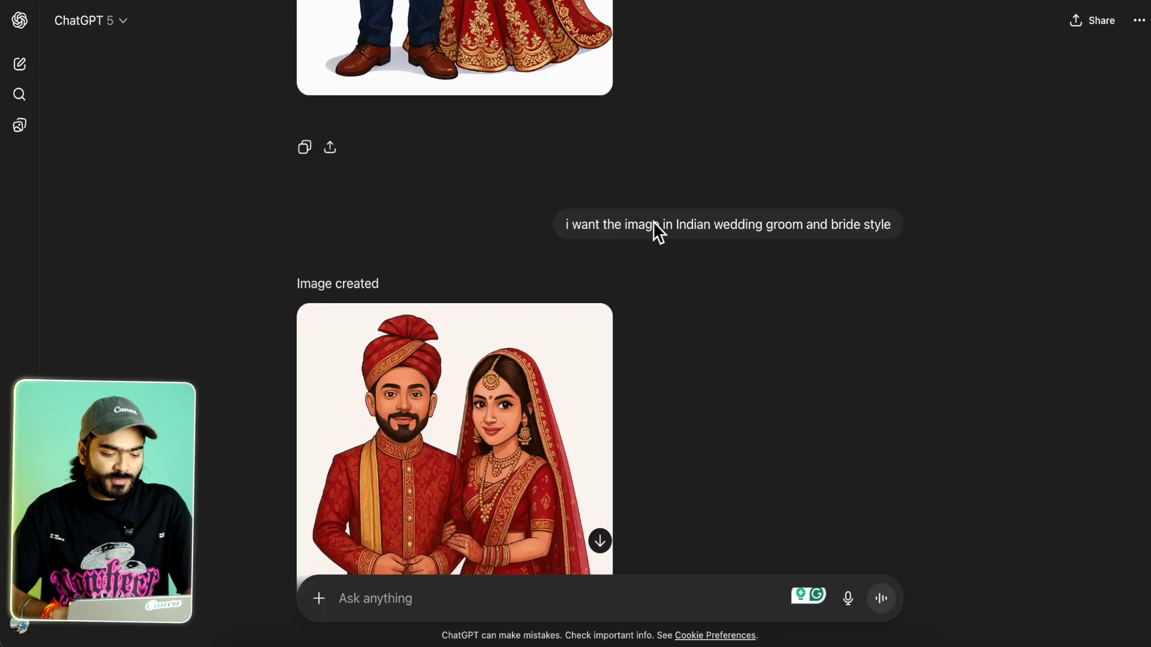
{"action": "scroll", "coordinate": [653, 221], "scroll_direction": "down", "scroll_amount": 4}
{"action": "scroll", "coordinate": [472, 309], "scroll_direction": "down", "scroll_amount": 2}
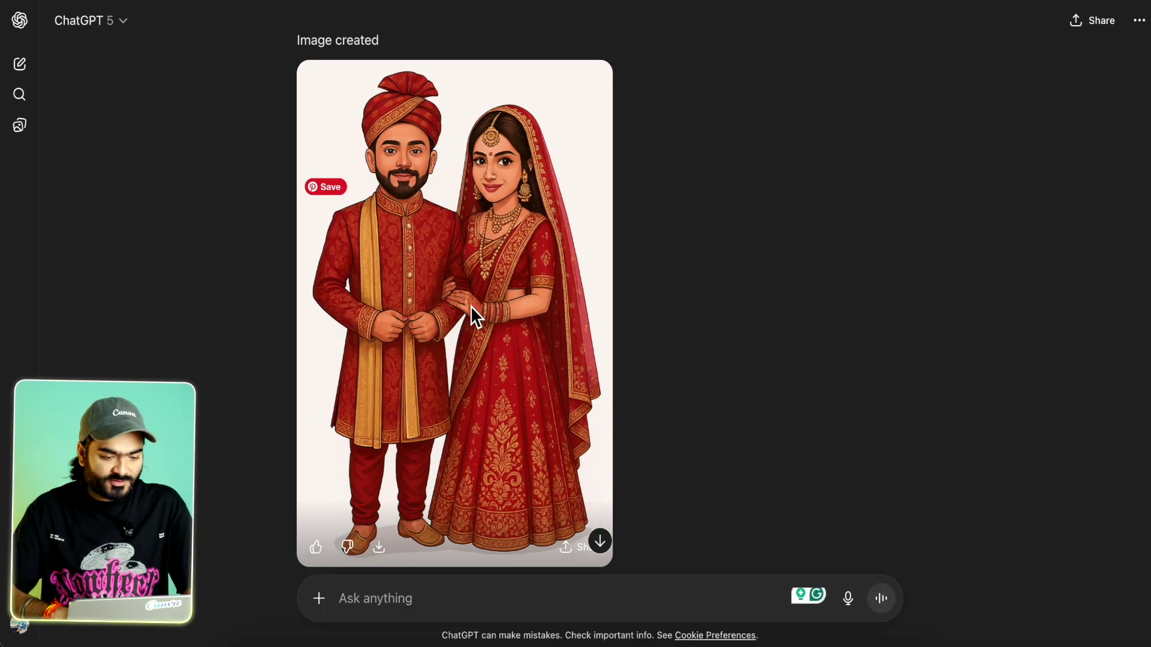
{"action": "left_click", "coordinate": [470, 306]}
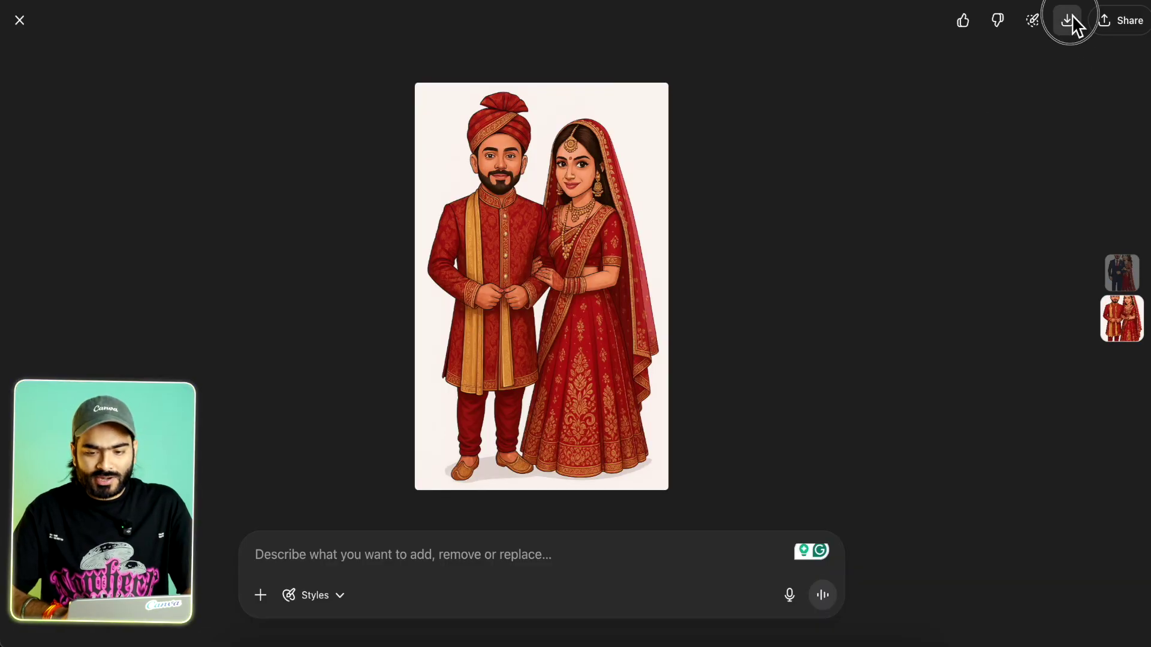
{"action": "left_click", "coordinate": [1070, 22]}
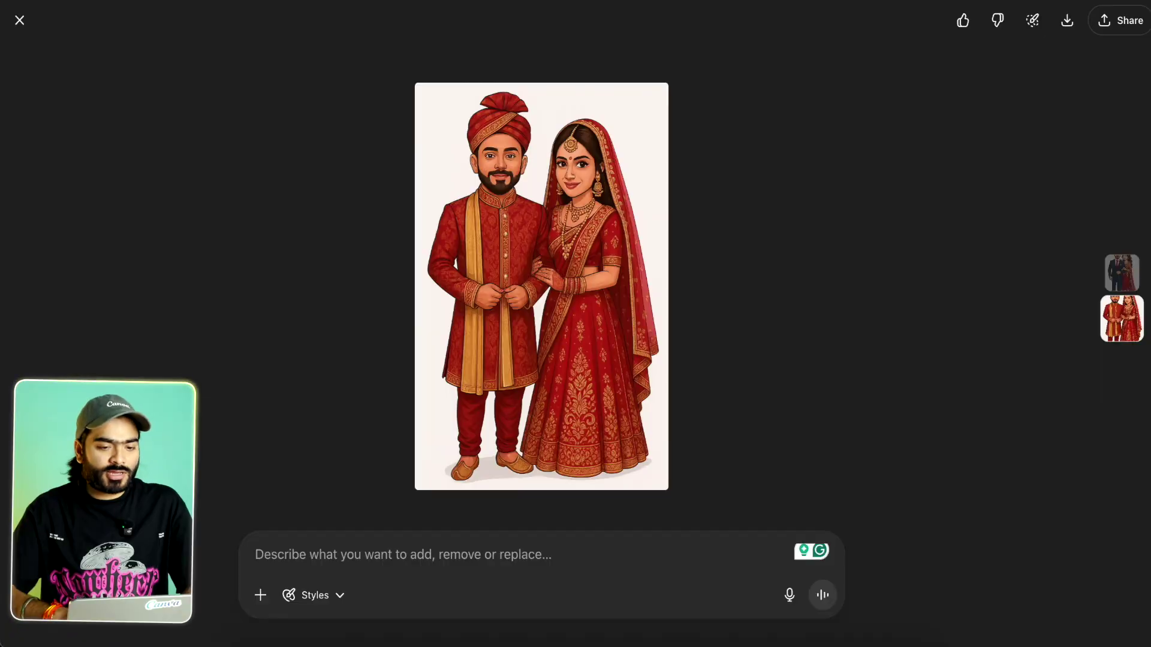
Step: Open Canva in a new browser tab
{"action": "key", "text": "ctrl+t"}
{"action": "type", "text": "canva.com"}
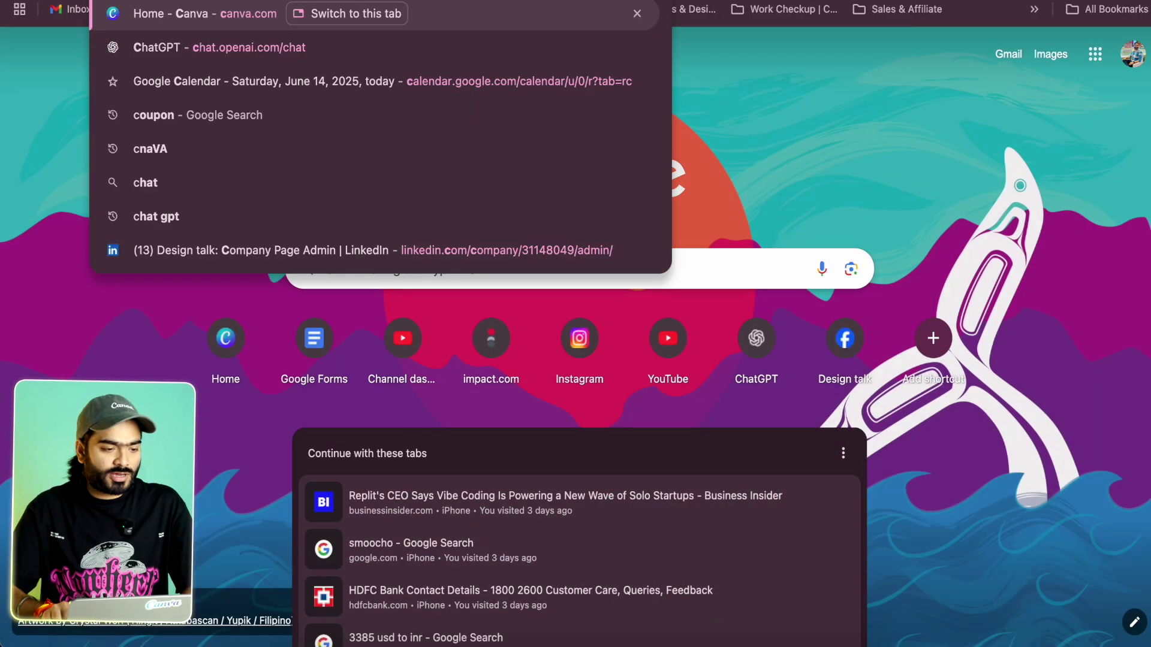
{"action": "key", "text": "Return"}
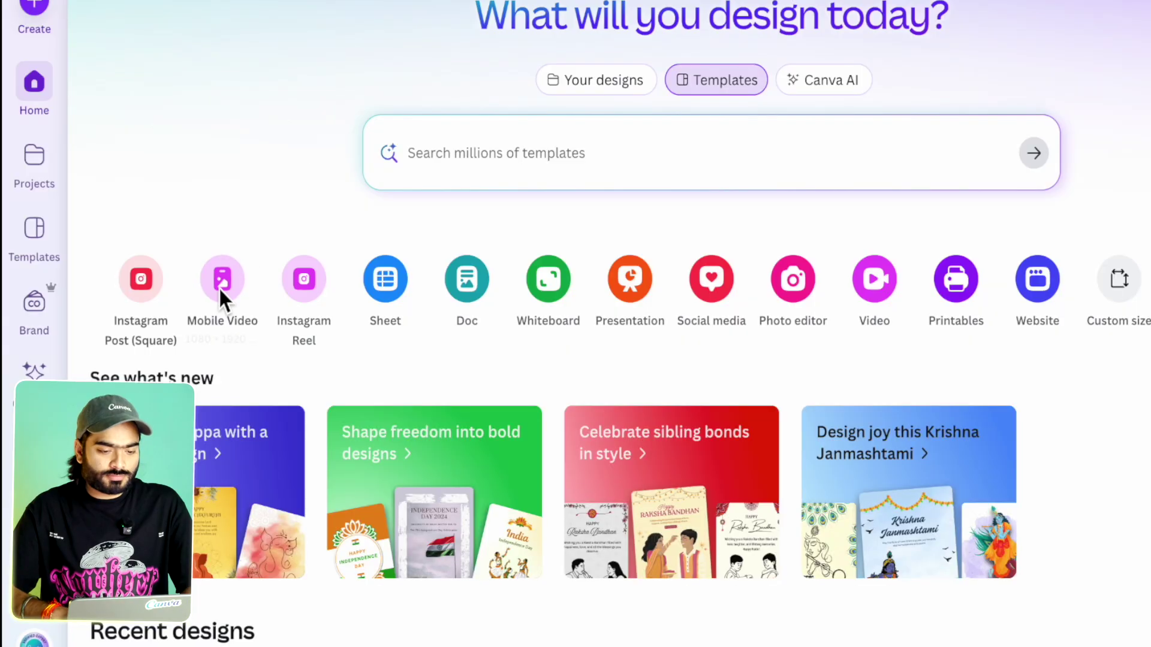
{"action": "scroll", "coordinate": [219, 287], "scroll_direction": "down", "scroll_amount": 4}
{"action": "scroll", "coordinate": [219, 287], "scroll_direction": "up", "scroll_amount": 4}
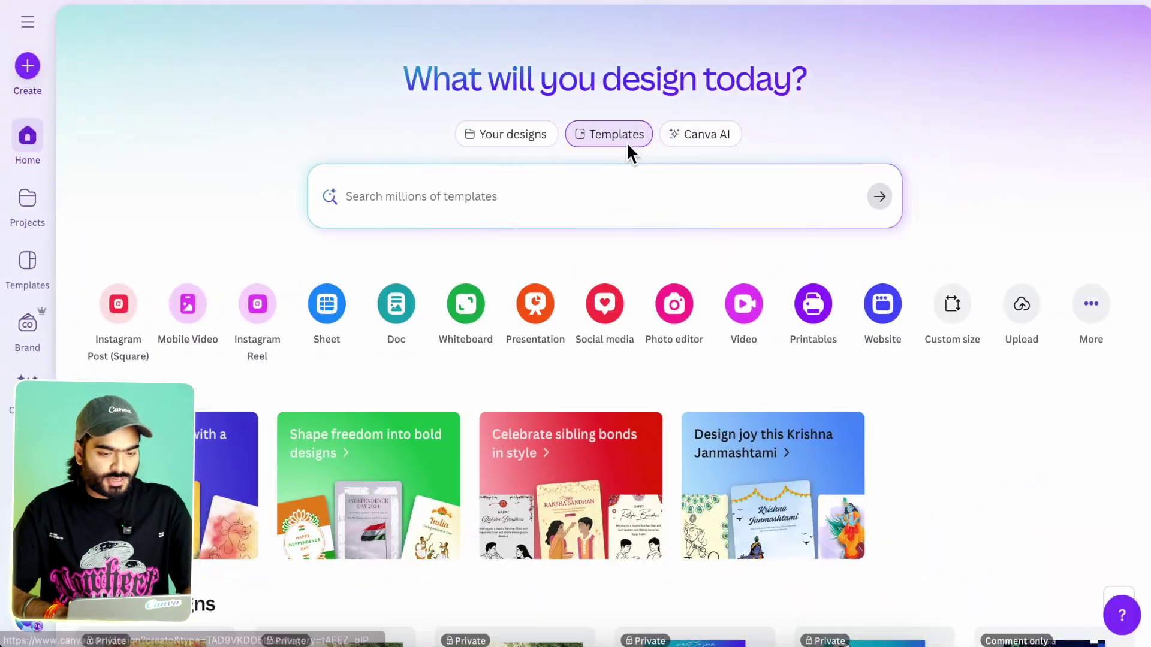
Step: Search Canva templates for wedding designs
{"action": "left_click", "coordinate": [729, 93]}
{"action": "left_click", "coordinate": [452, 213]}
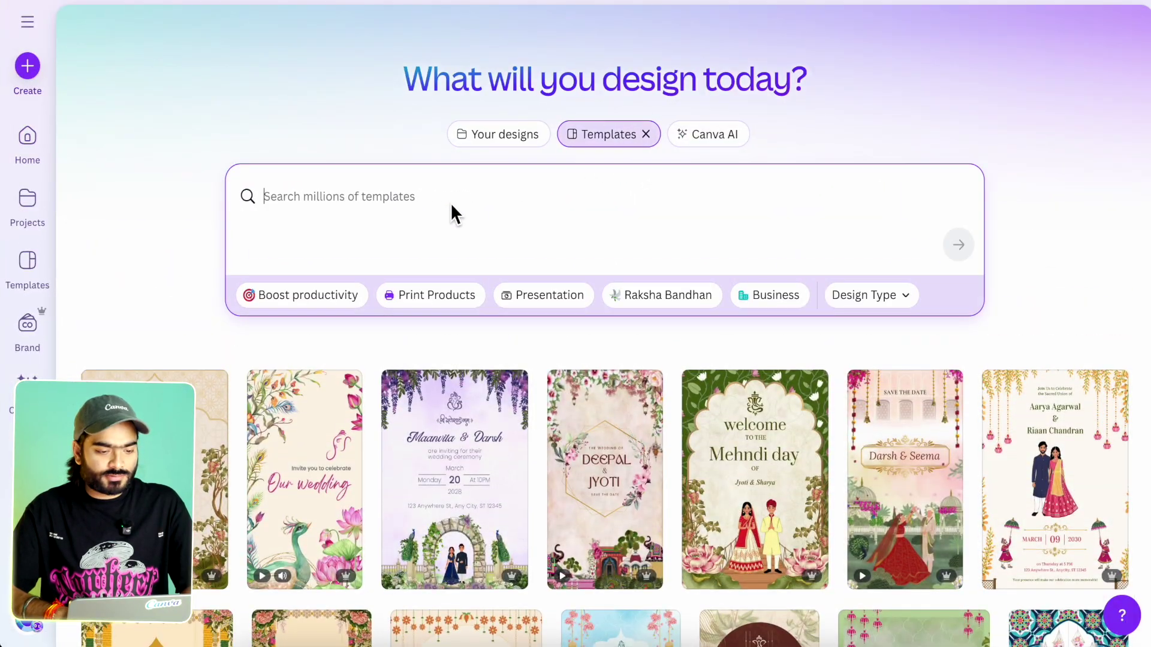
{"action": "type", "text": "wedd"}
{"action": "type", "text": "ingh"}
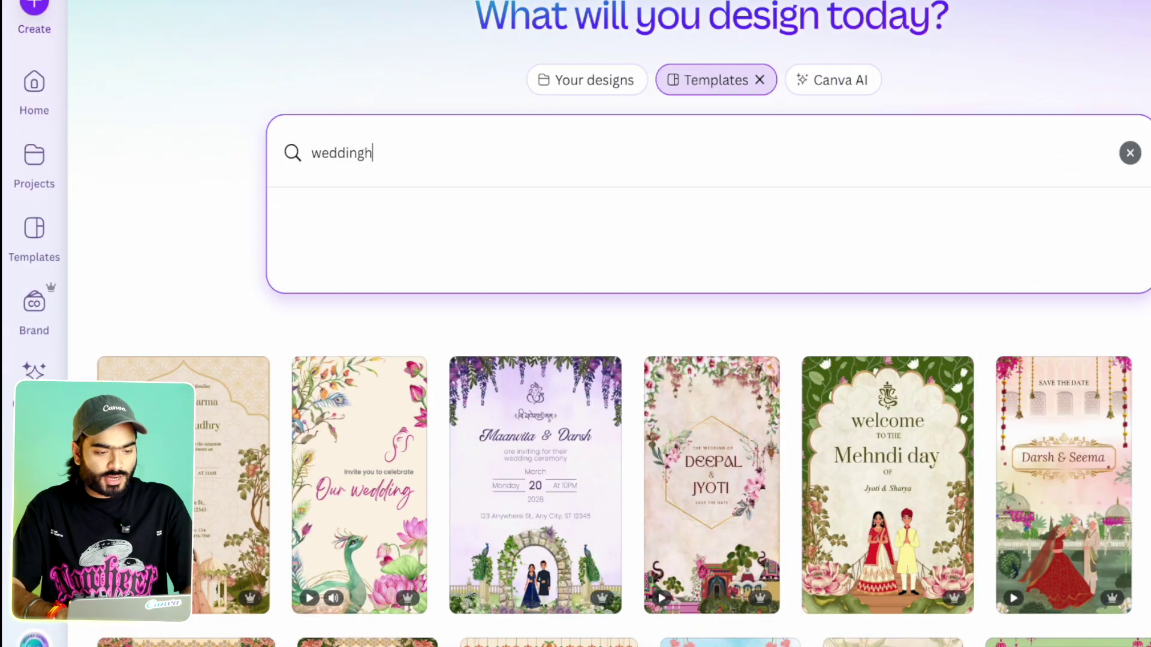
{"action": "key", "text": "Return"}
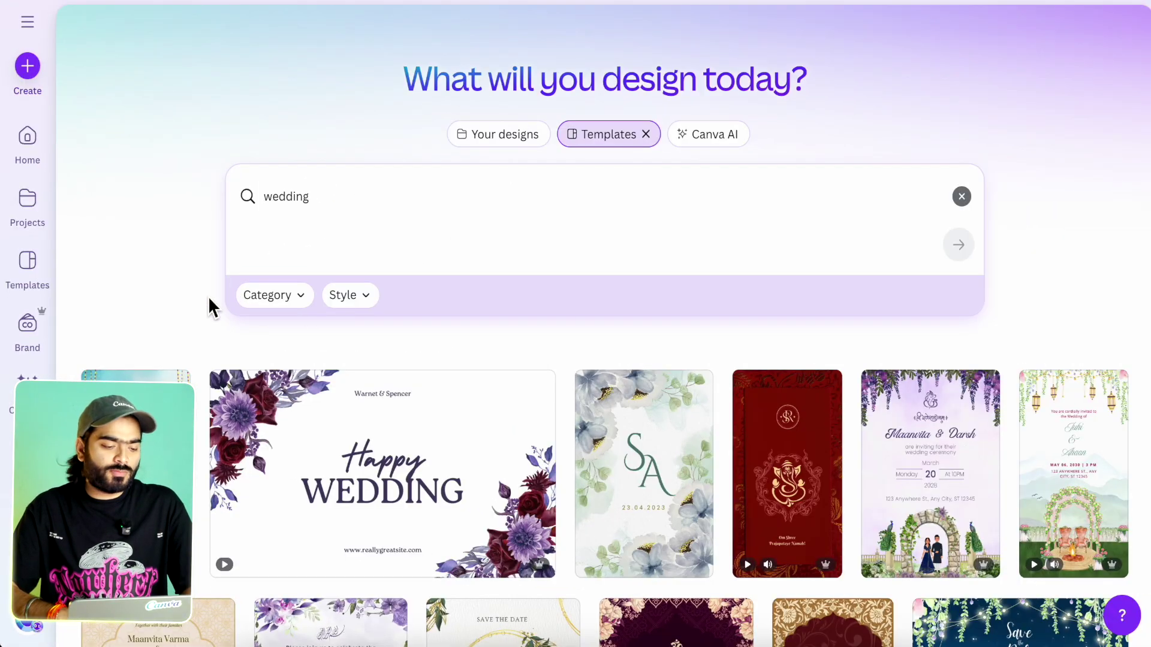
Step: Preview the Aditi & Rahul watercolor template and go to its creator's profile
{"action": "scroll", "coordinate": [244, 268], "scroll_direction": "down", "scroll_amount": 5}
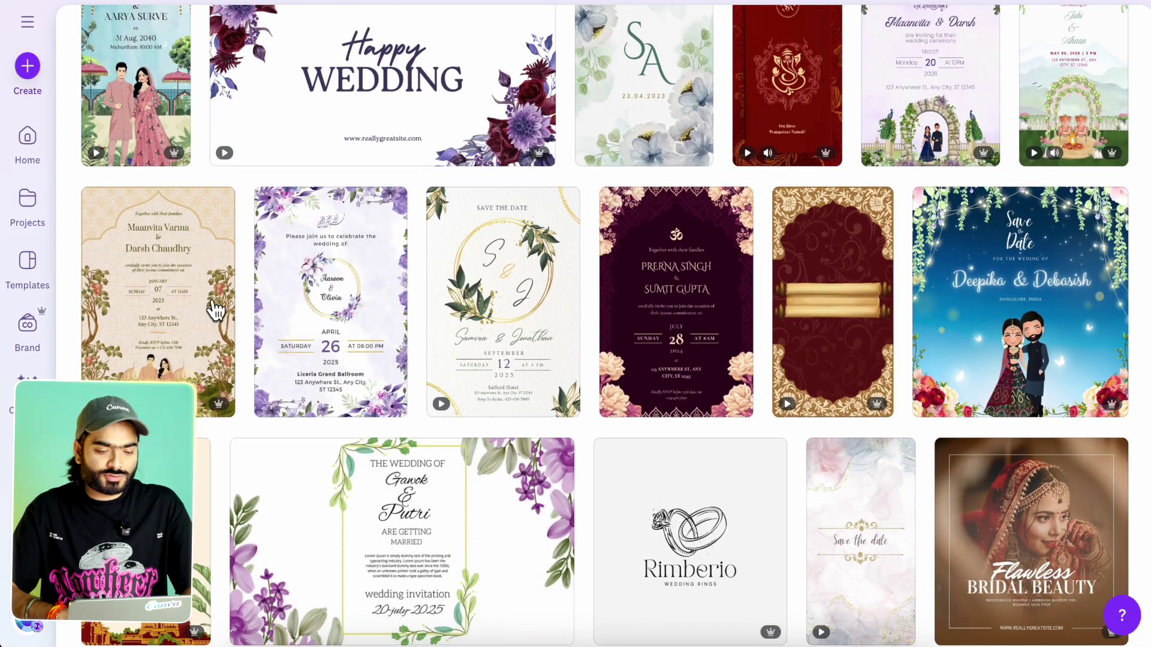
{"action": "scroll", "coordinate": [216, 310], "scroll_direction": "down", "scroll_amount": 7}
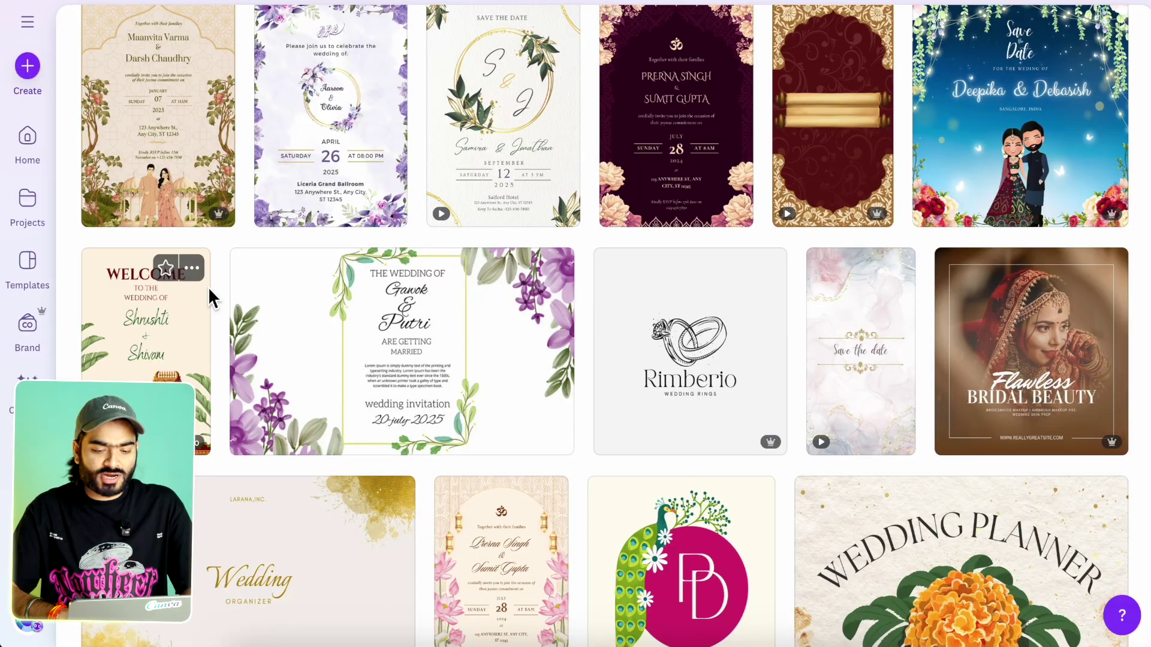
{"action": "scroll", "coordinate": [207, 287], "scroll_direction": "down", "scroll_amount": 6}
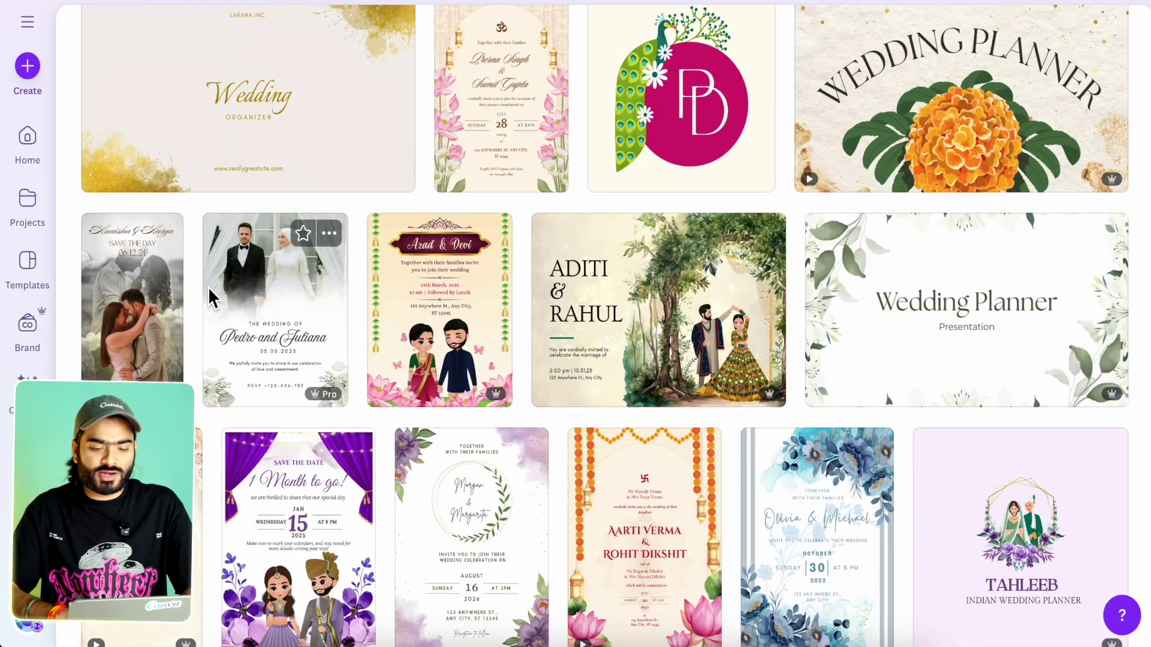
{"action": "scroll", "coordinate": [208, 287], "scroll_direction": "up", "scroll_amount": 5}
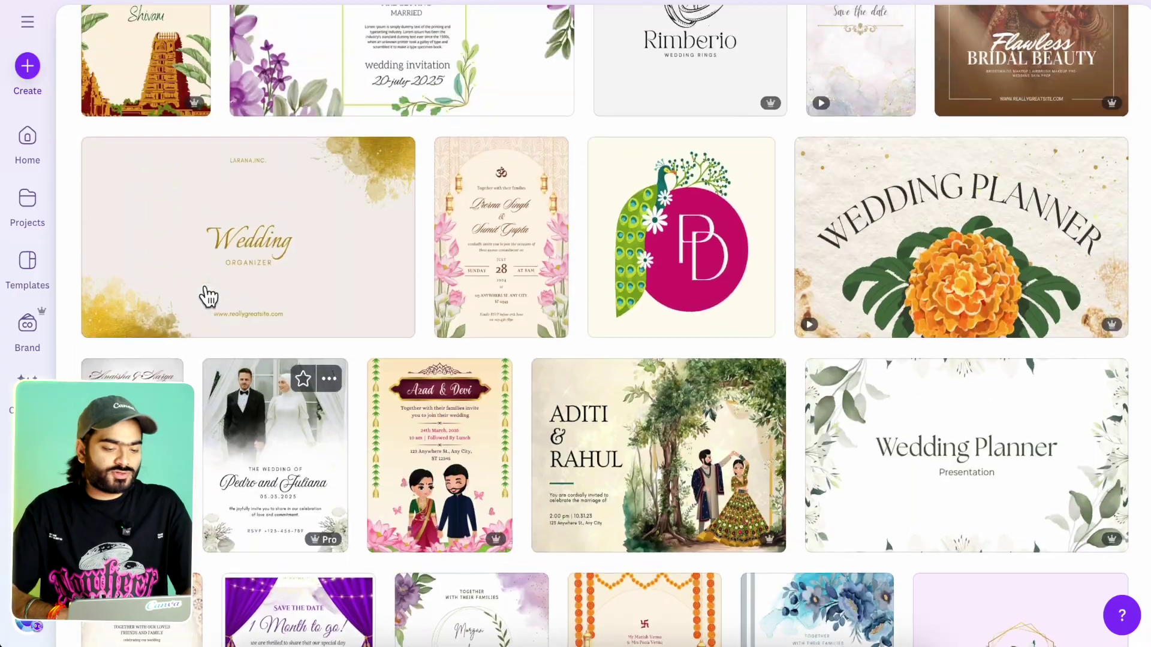
{"action": "scroll", "coordinate": [209, 296], "scroll_direction": "up", "scroll_amount": 2}
{"action": "scroll", "coordinate": [208, 296], "scroll_direction": "down", "scroll_amount": 3}
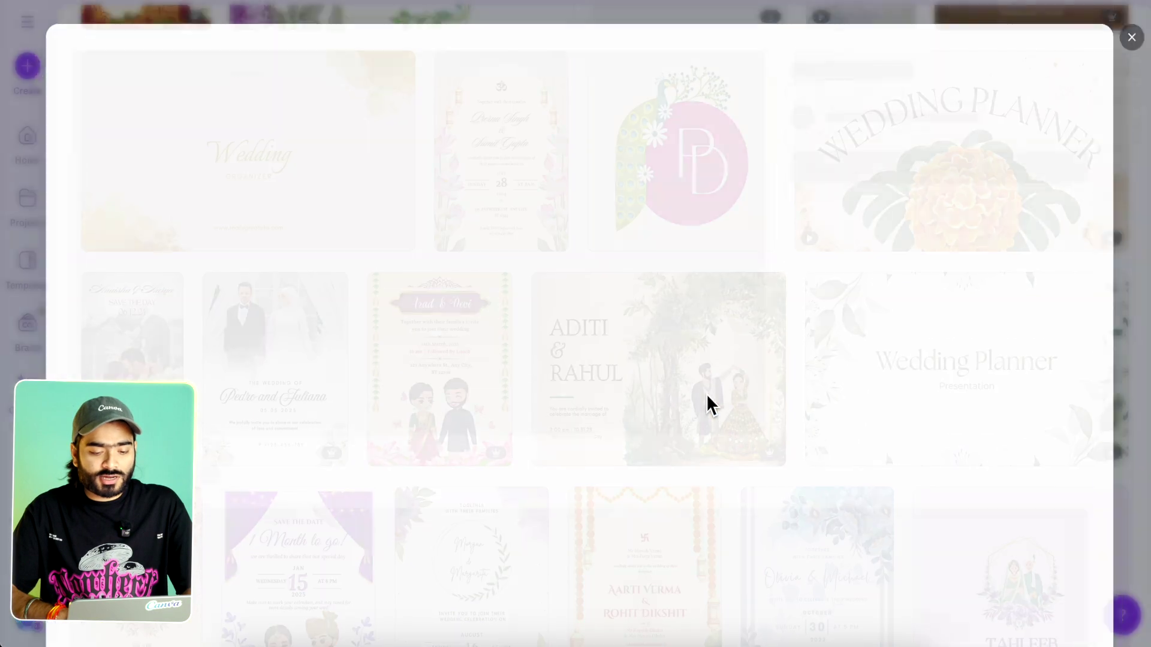
{"action": "left_click", "coordinate": [708, 393]}
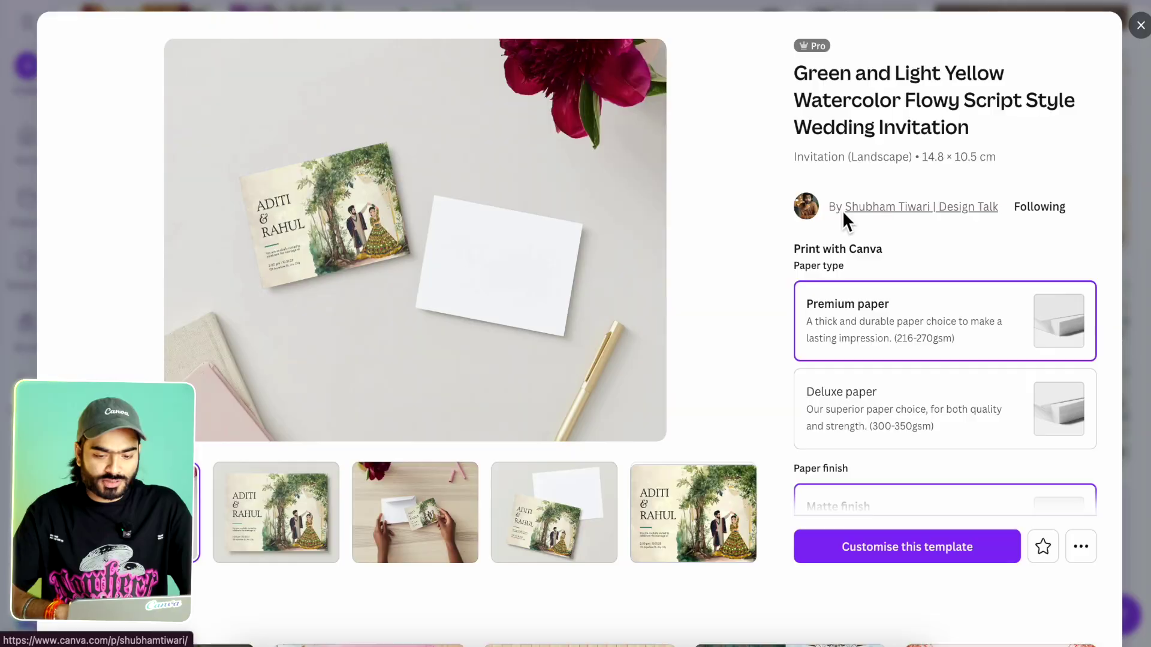
{"action": "left_click", "coordinate": [890, 210]}
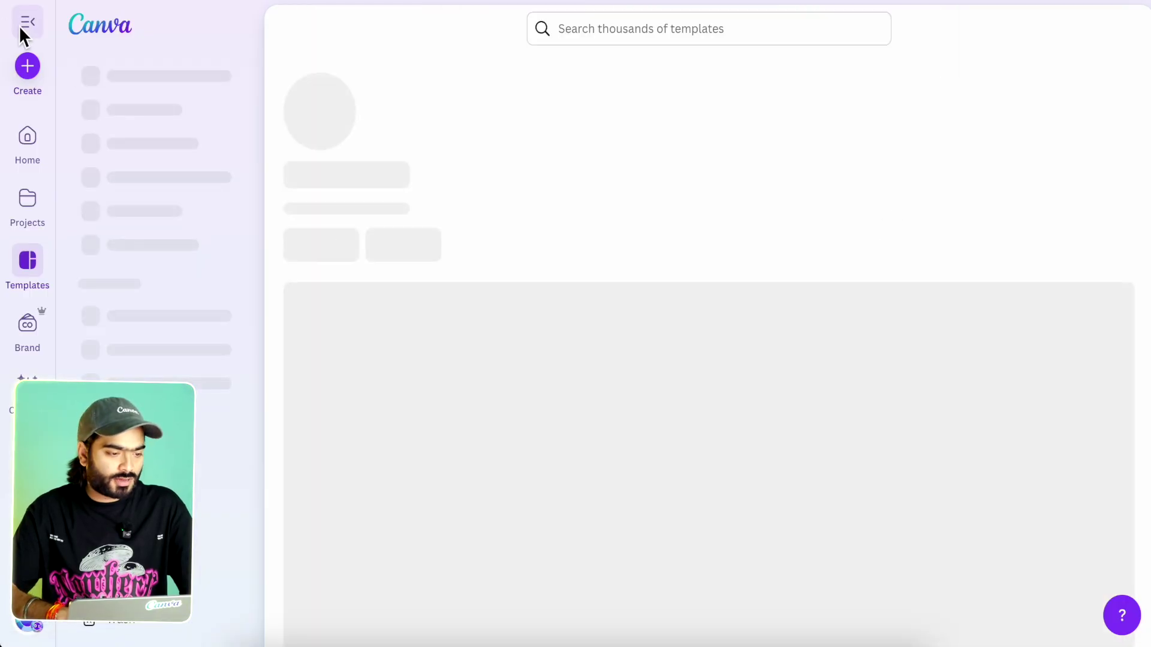
Step: Hide the side navigation and open the creator's Indian Wedding Collection 1
{"action": "left_click", "coordinate": [21, 24]}
{"action": "scroll", "coordinate": [334, 324], "scroll_direction": "down", "scroll_amount": 5}
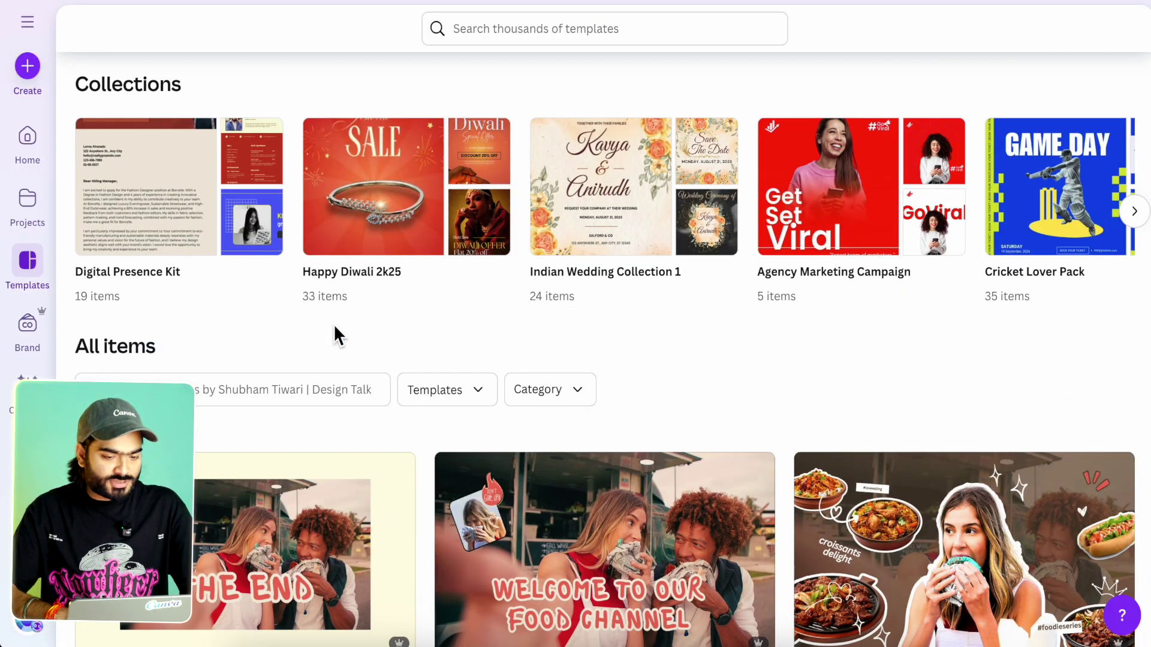
{"action": "left_click", "coordinate": [603, 200]}
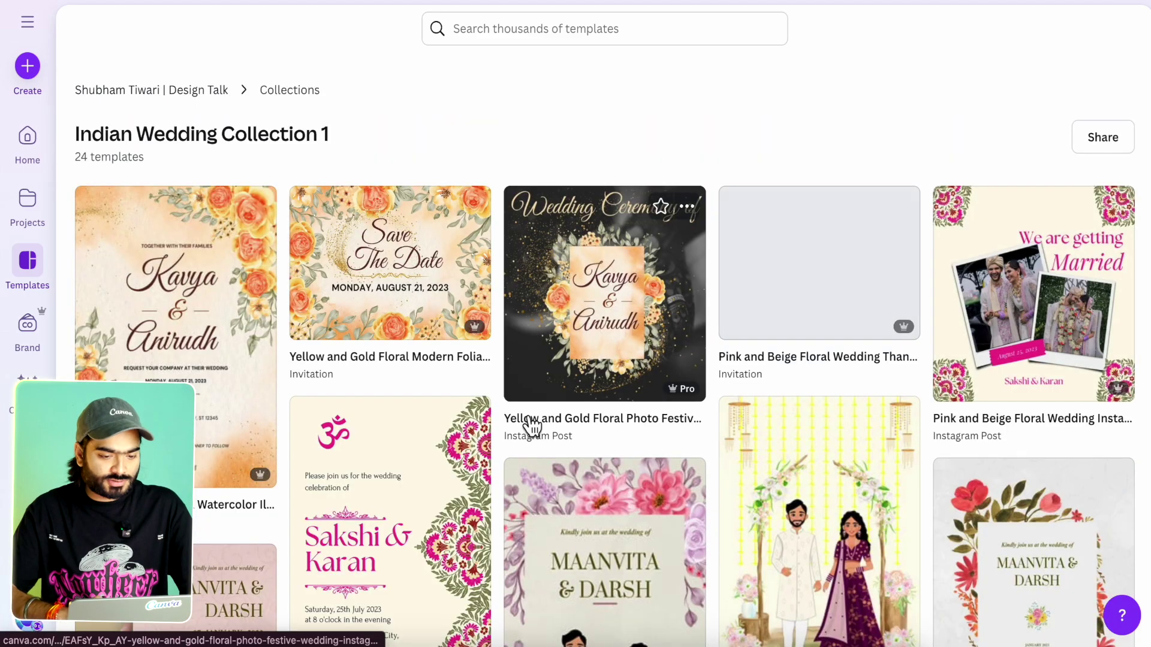
Step: Find and preview the Green and Light Yellow Watercolor invitation in the collection
{"action": "scroll", "coordinate": [526, 419], "scroll_direction": "down", "scroll_amount": 1}
{"action": "scroll", "coordinate": [524, 392], "scroll_direction": "down", "scroll_amount": 8}
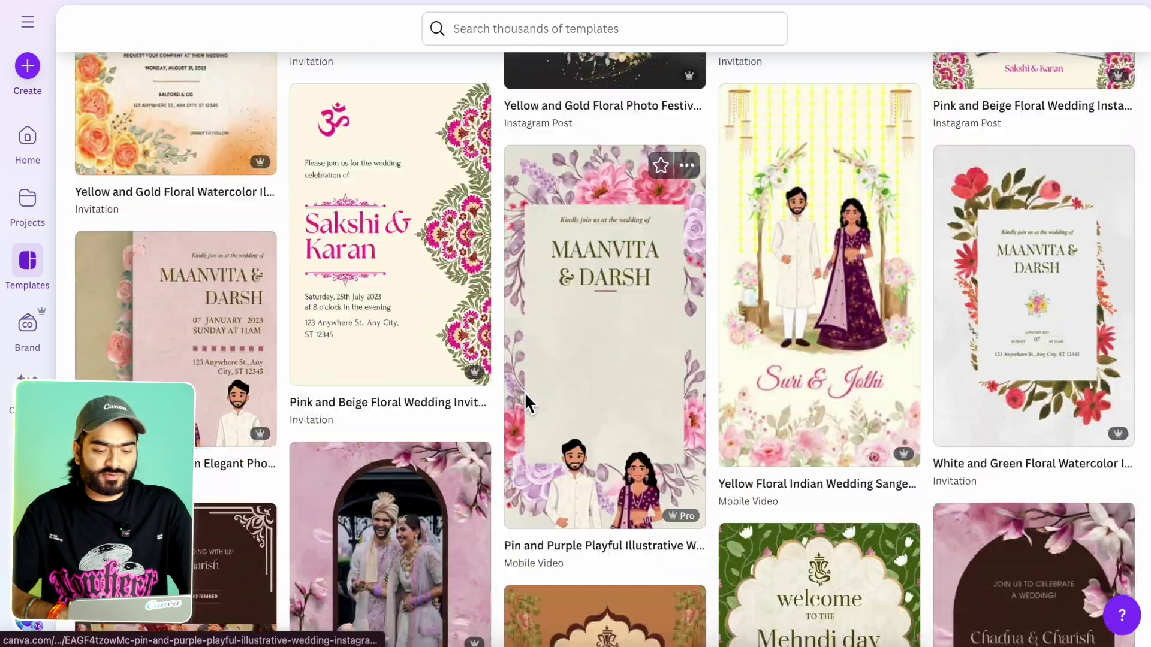
{"action": "scroll", "coordinate": [524, 392], "scroll_direction": "down", "scroll_amount": 3}
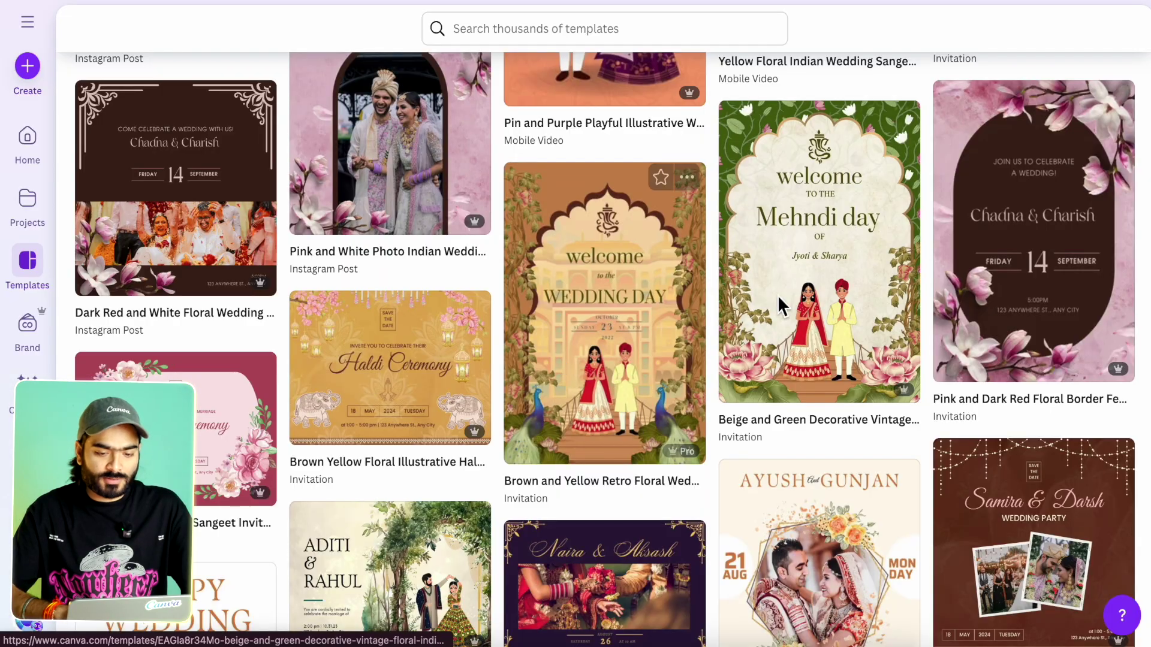
{"action": "scroll", "coordinate": [385, 358], "scroll_direction": "down", "scroll_amount": 4}
{"action": "scroll", "coordinate": [384, 357], "scroll_direction": "up", "scroll_amount": 3}
{"action": "scroll", "coordinate": [382, 359], "scroll_direction": "up", "scroll_amount": 4}
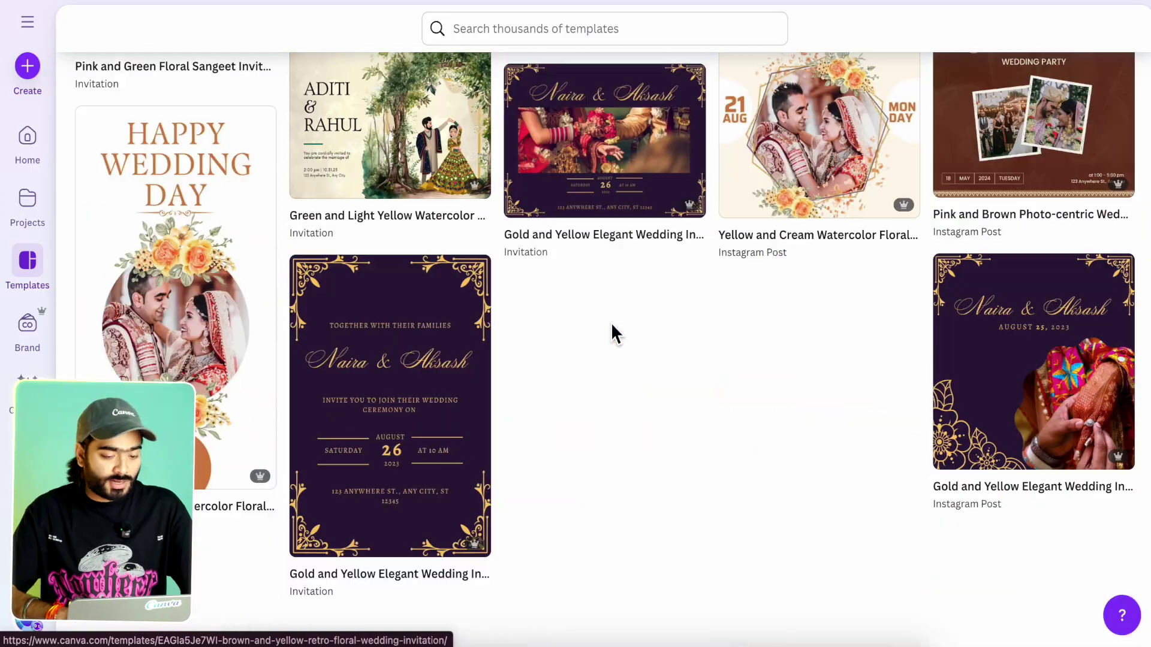
{"action": "scroll", "coordinate": [612, 334], "scroll_direction": "up", "scroll_amount": 1}
{"action": "scroll", "coordinate": [612, 334], "scroll_direction": "up", "scroll_amount": 5}
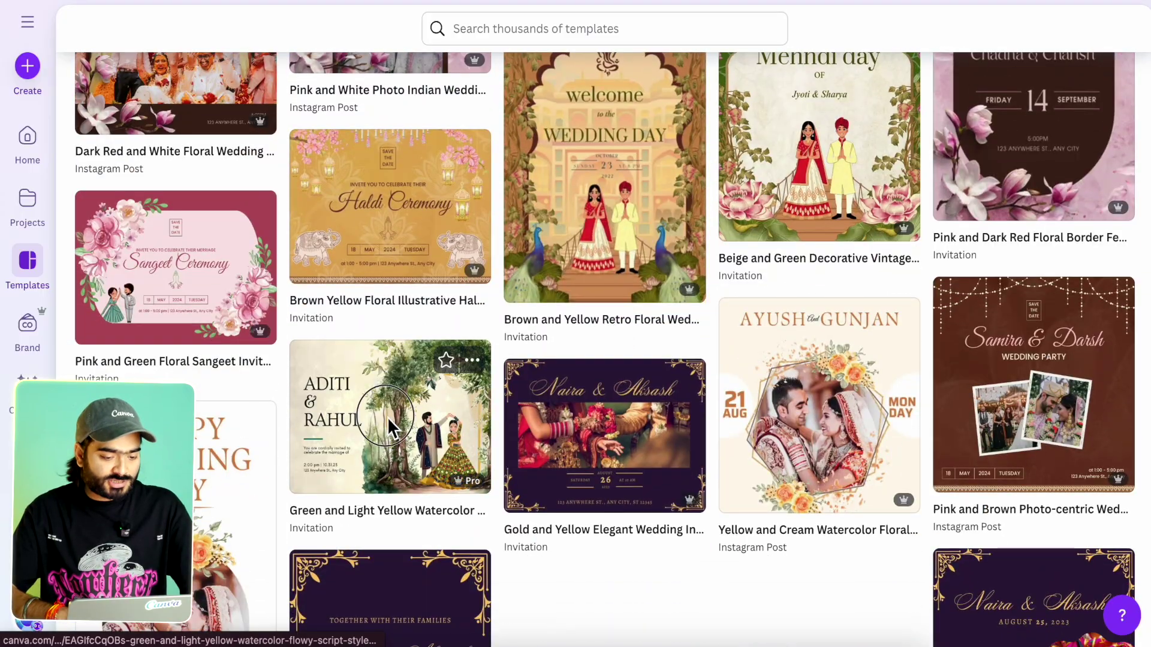
{"action": "left_click", "coordinate": [388, 420]}
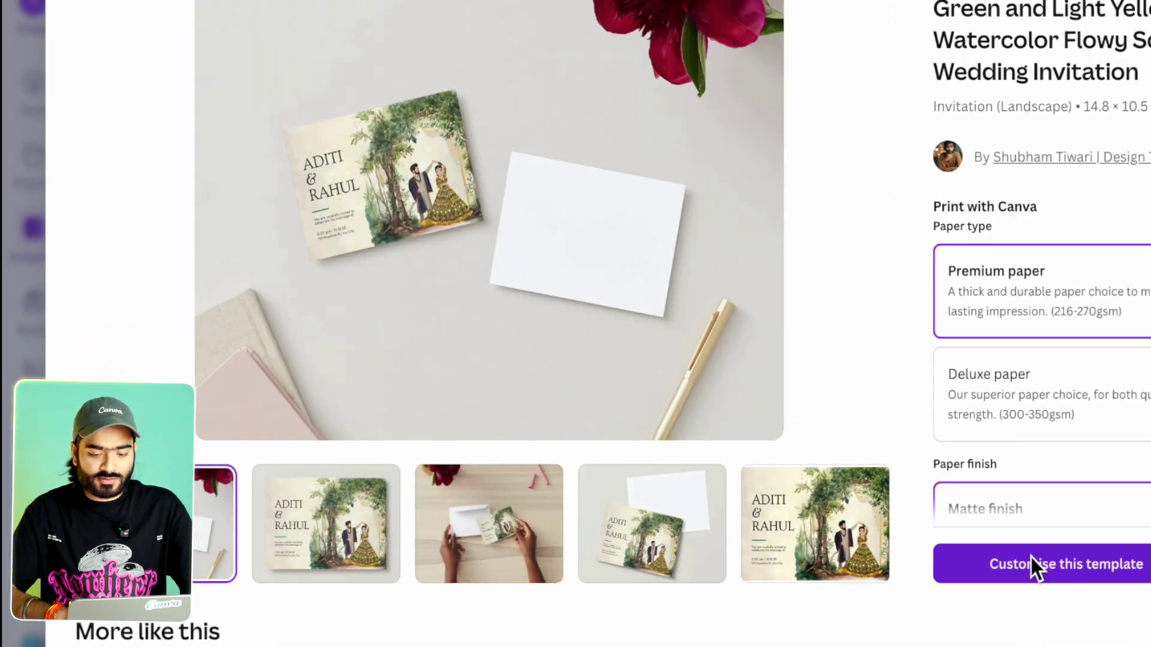
Step: Customise the watercolor template and delete its dancing couple illustration
{"action": "left_click", "coordinate": [875, 544]}
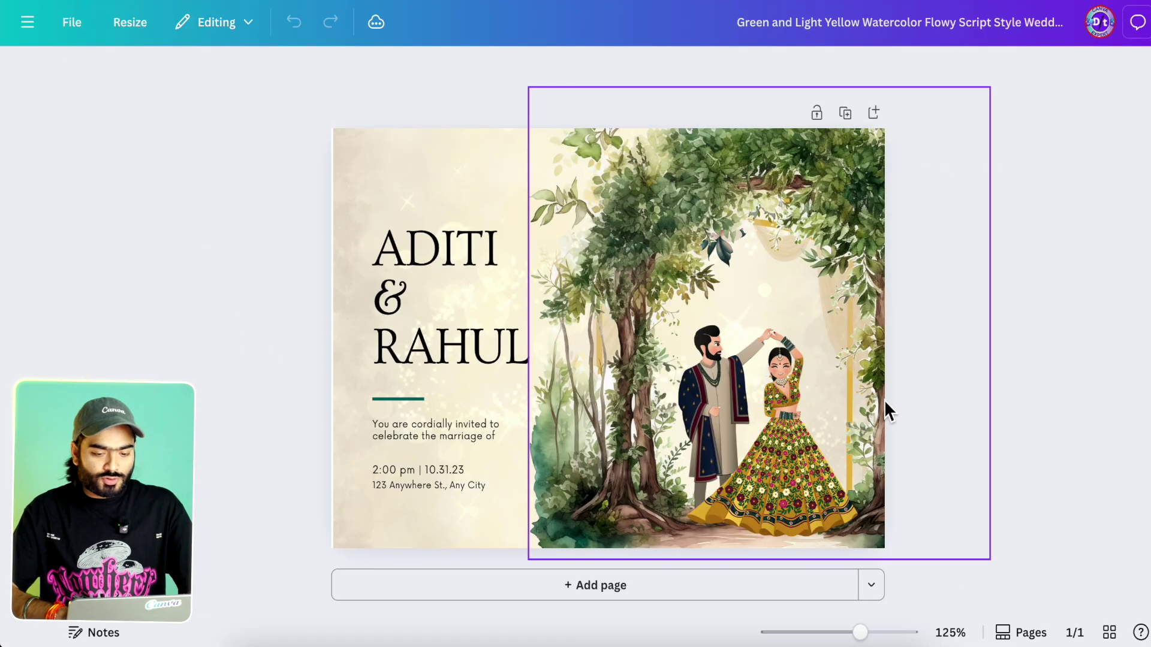
{"action": "left_click", "coordinate": [839, 412]}
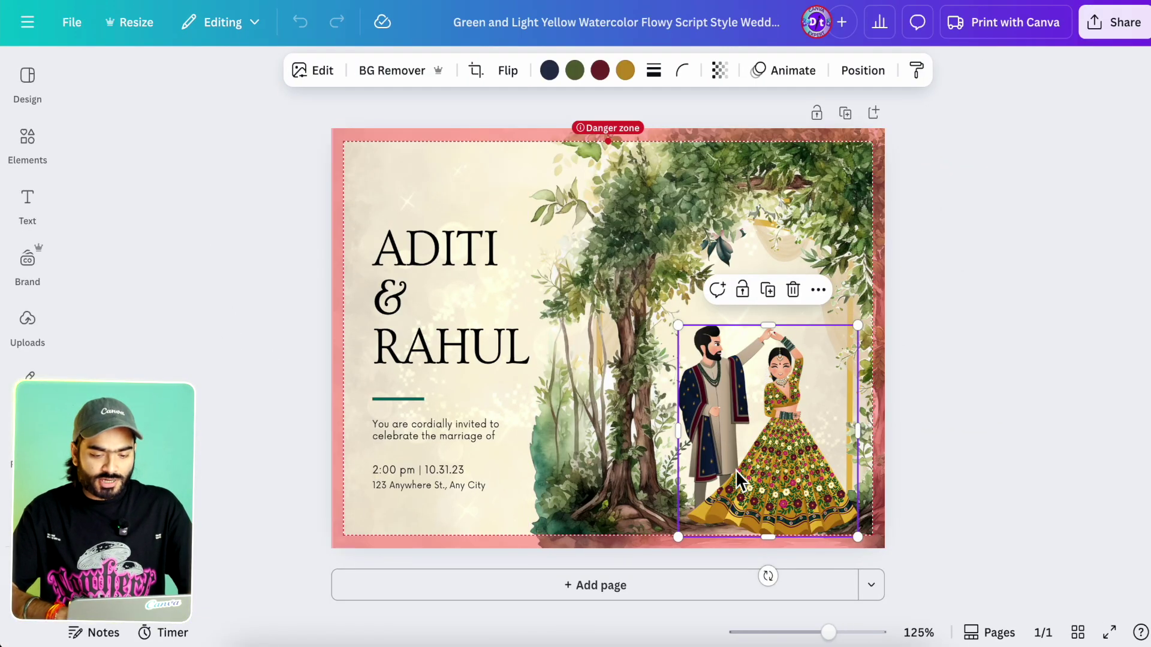
{"action": "key", "text": "Delete"}
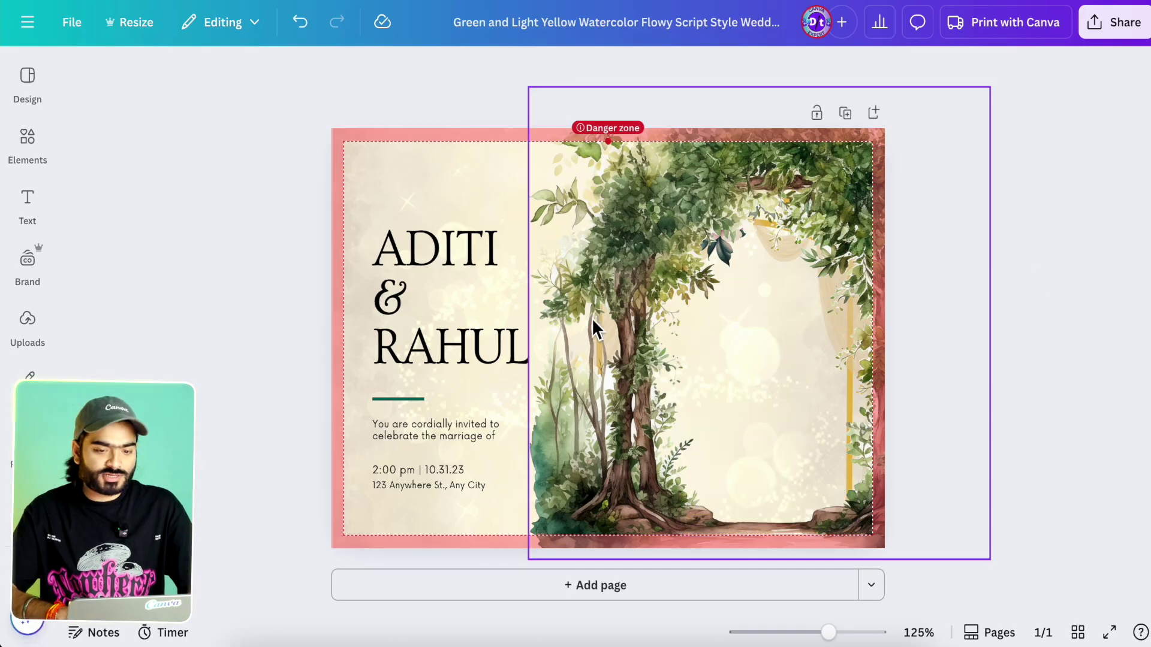
{"action": "left_click", "coordinate": [27, 319]}
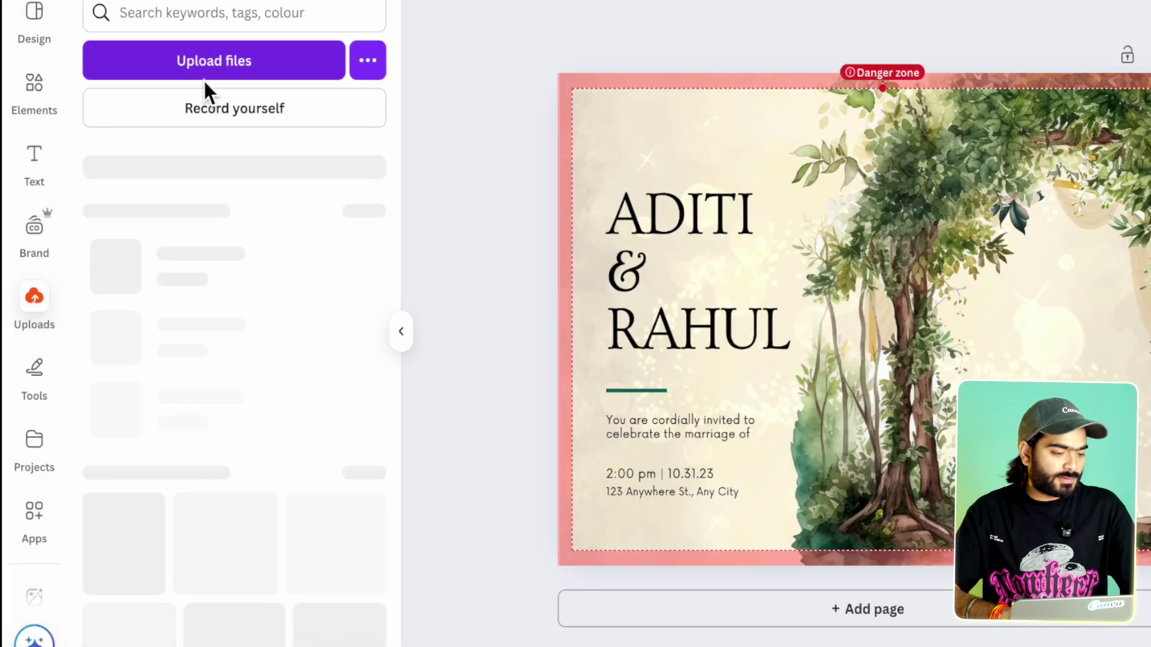
Step: Upload the ChatGPT couple image, add it to the invitation, and move it right beside the tree
{"action": "left_click", "coordinate": [215, 67]}
{"action": "left_click", "coordinate": [214, 103]}
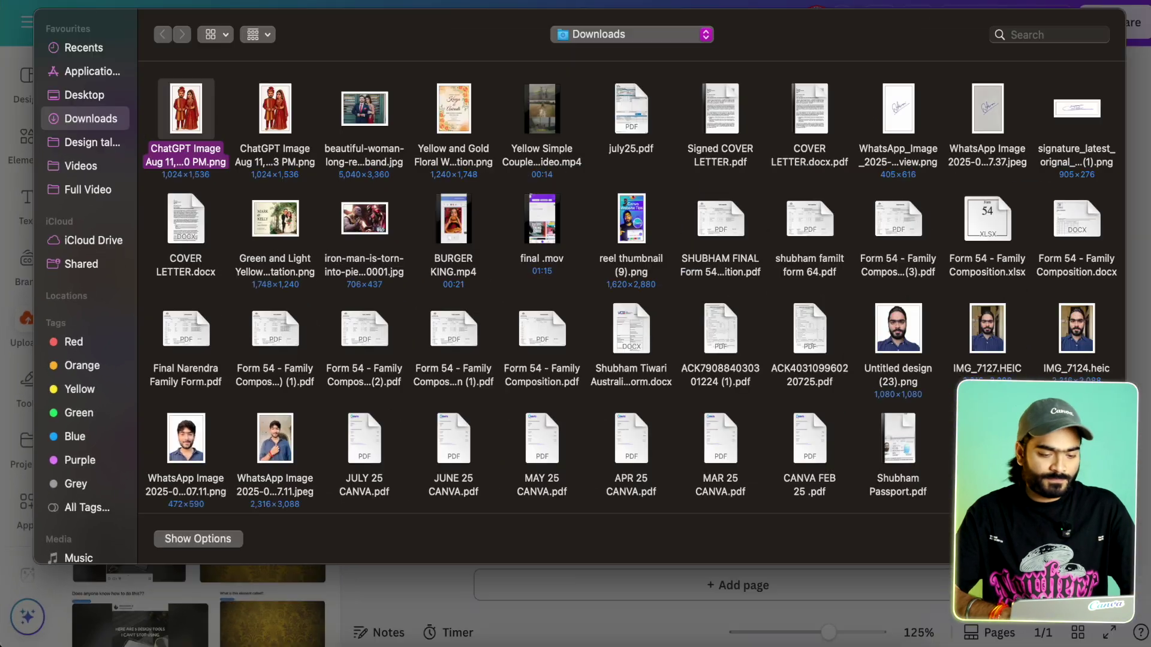
{"action": "key", "text": "Escape"}
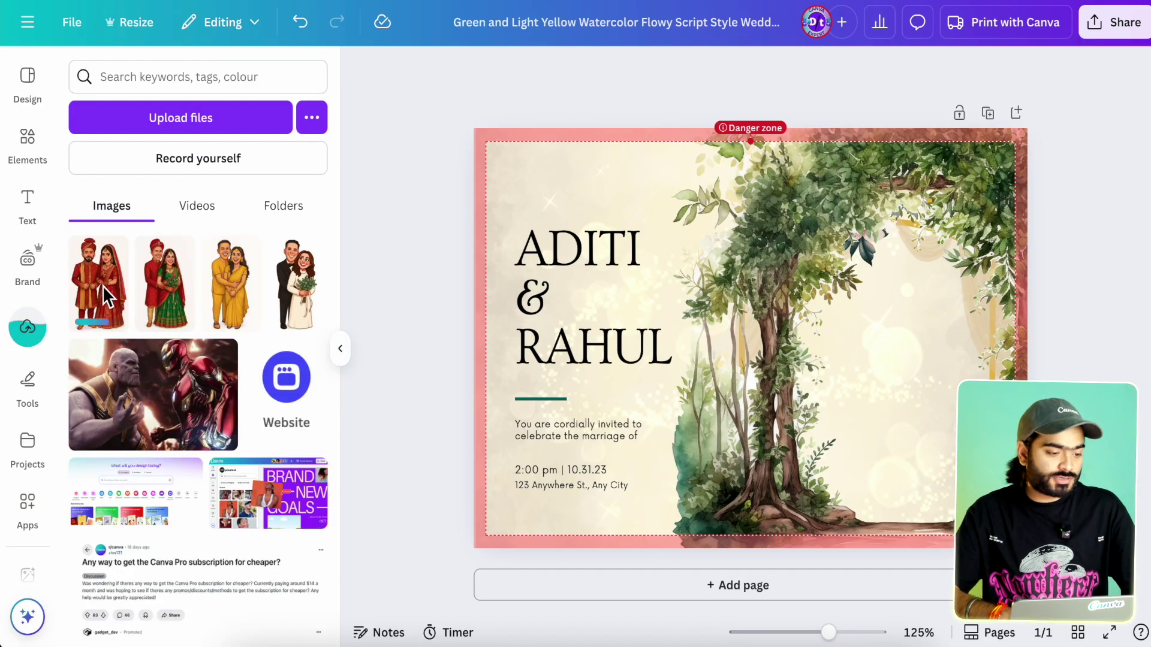
{"action": "left_click", "coordinate": [100, 285]}
{"action": "left_click", "coordinate": [341, 350]}
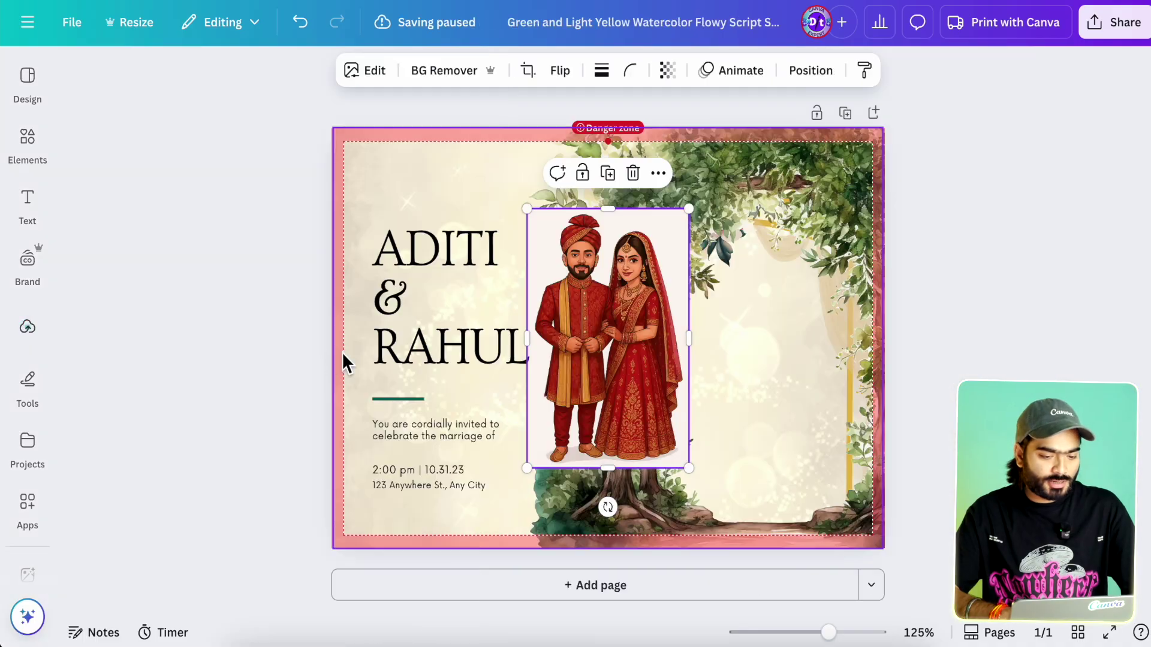
{"action": "left_click_drag", "start_coordinate": [576, 356], "coordinate": [721, 397]}
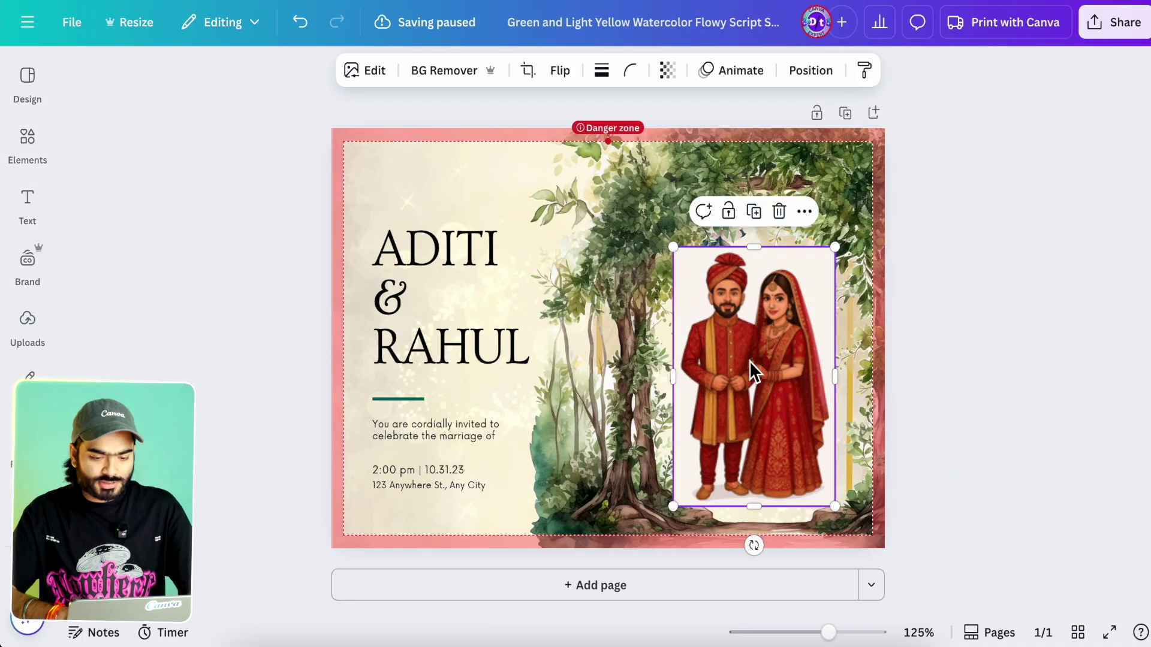
{"action": "mouse_move", "coordinate": [757, 364]}
{"action": "left_mouse_down"}
{"action": "mouse_move", "coordinate": [763, 329]}
{"action": "mouse_move", "coordinate": [741, 366]}
{"action": "left_mouse_up"}
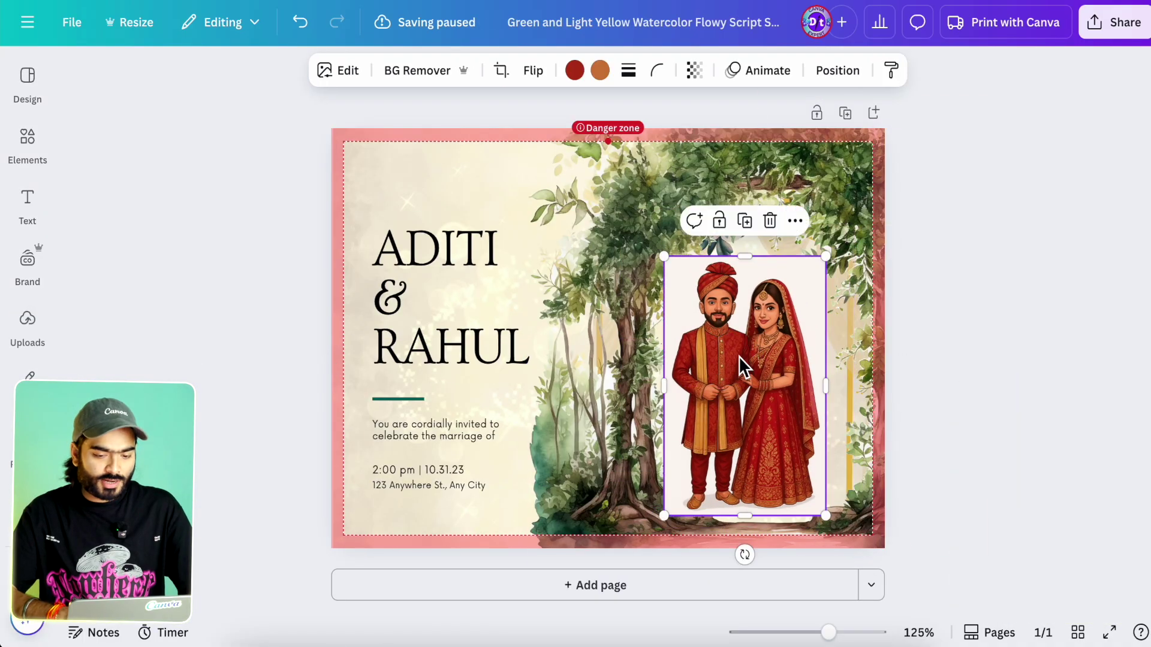
Step: Remove the caricature's white background with BG Remover and enlarge it into the lower right
{"action": "left_click", "coordinate": [426, 71]}
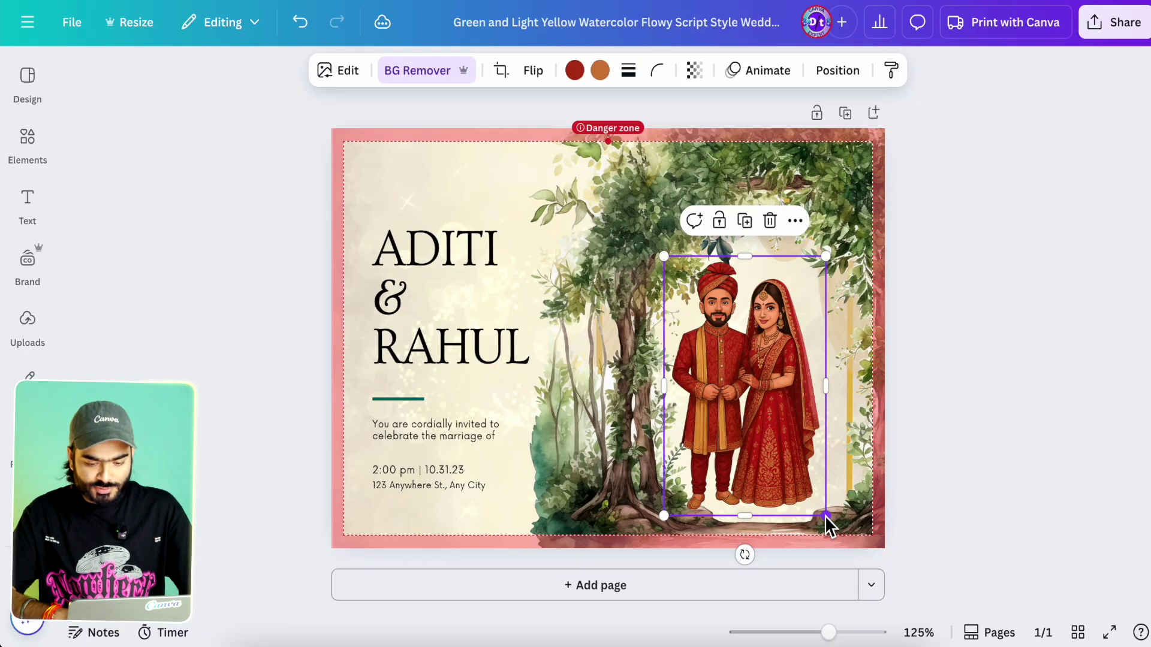
{"action": "left_click_drag", "start_coordinate": [826, 517], "coordinate": [860, 527]}
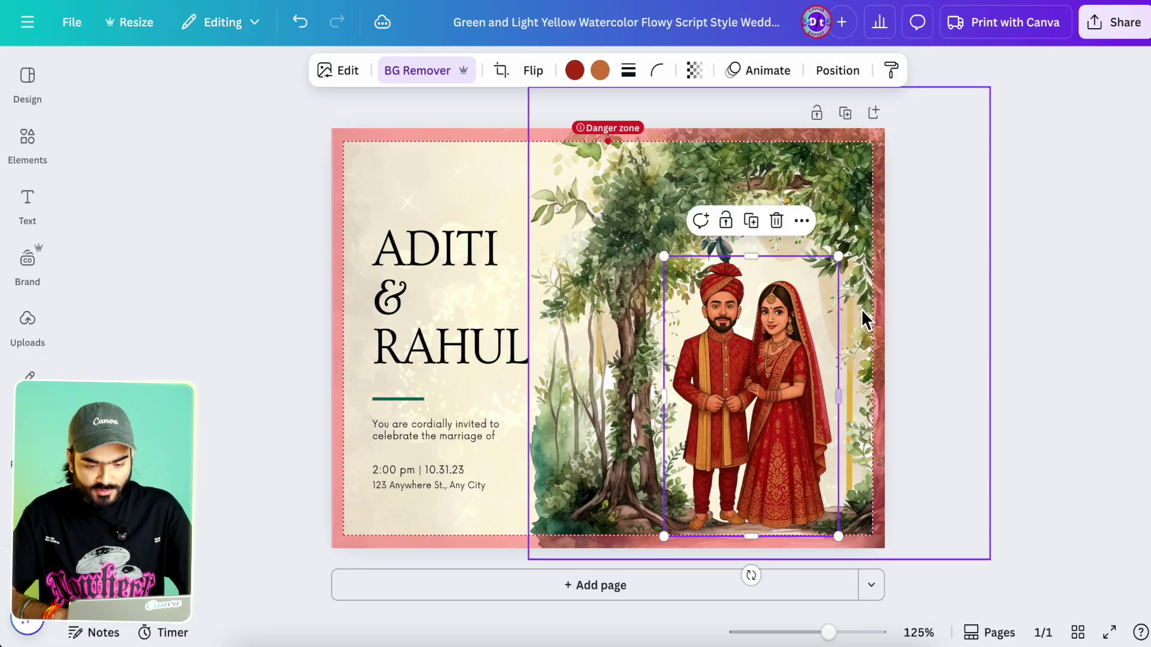
{"action": "left_click_drag", "start_coordinate": [839, 257], "coordinate": [837, 312]}
{"action": "left_click_drag", "start_coordinate": [794, 341], "coordinate": [798, 347]}
{"action": "left_click", "coordinate": [969, 334]}
{"action": "left_click", "coordinate": [792, 388]}
{"action": "left_click_drag", "start_coordinate": [792, 389], "coordinate": [799, 384]}
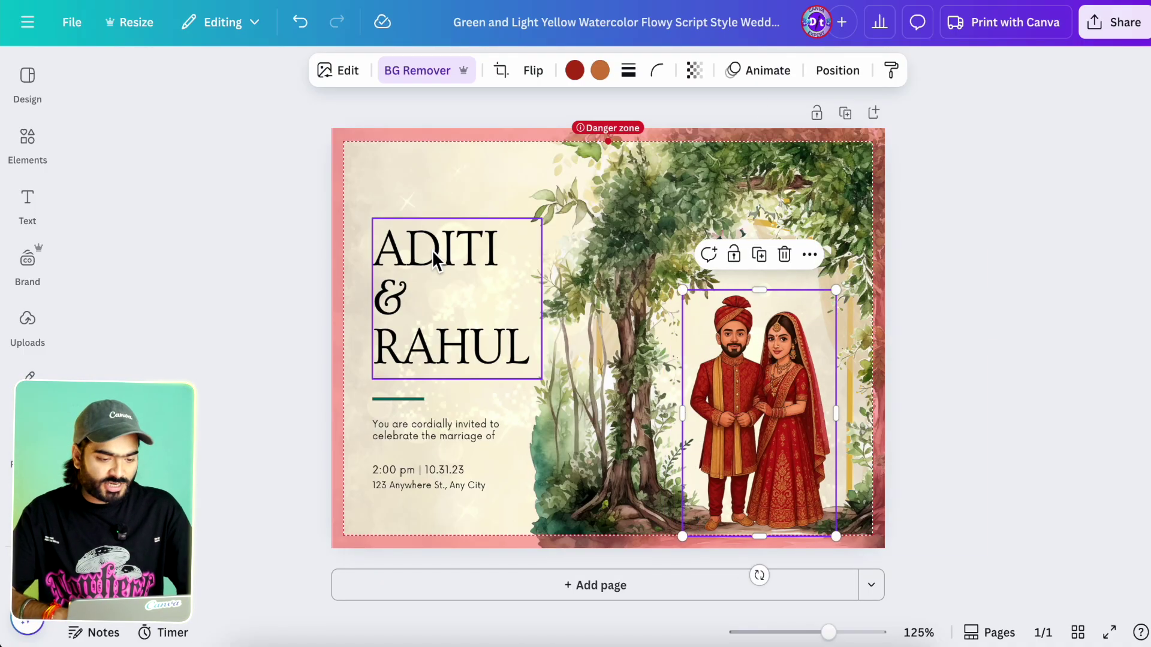
Step: Replace both of the template's couple names in the heading with the new couple's names
{"action": "double_click", "coordinate": [430, 249]}
{"action": "left_click_drag", "start_coordinate": [508, 250], "coordinate": [388, 250]}
{"action": "type", "text": "RONAK"}
{"action": "left_click", "coordinate": [528, 355]}
{"action": "key", "text": "BackSpace"}
{"action": "key", "text": "BackSpace"}
{"action": "key", "text": "BackSpace"}
{"action": "key", "text": "BackSpace"}
{"action": "key", "text": "BackSpace"}
{"action": "type", "text": "SAK"}
{"action": "key", "text": "Escape"}
{"action": "key", "text": "Escape"}
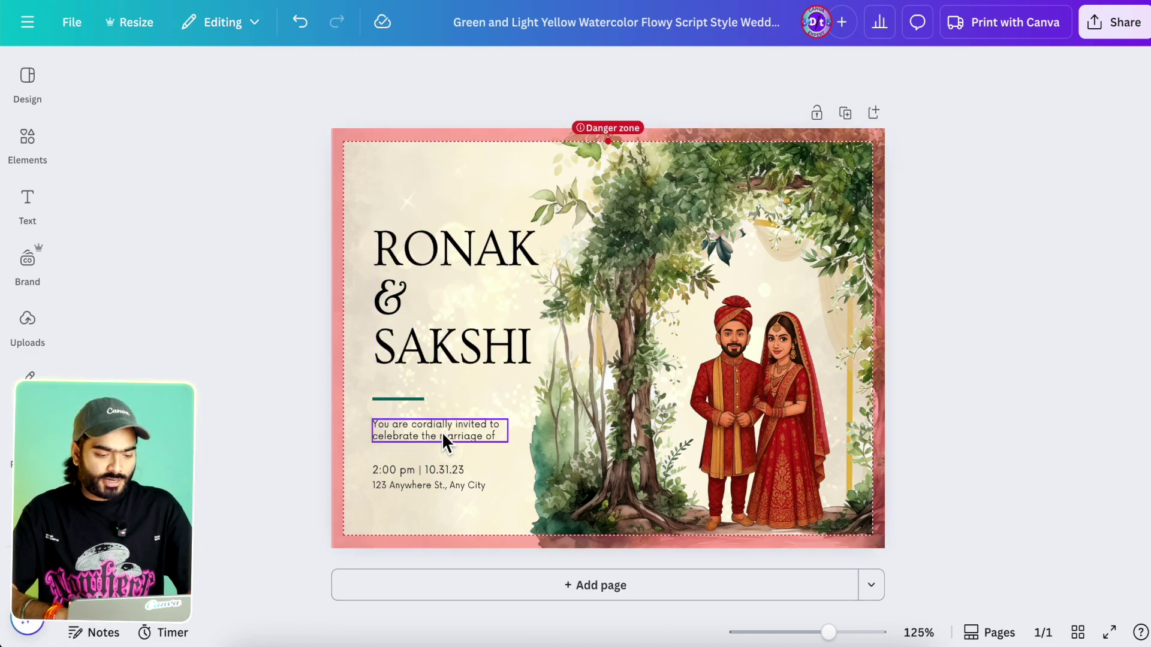
Step: Download the invitation as a 1,748 × 1,240 px PNG from the Share menu
{"action": "left_click", "coordinate": [1136, 31]}
{"action": "left_click", "coordinate": [872, 372]}
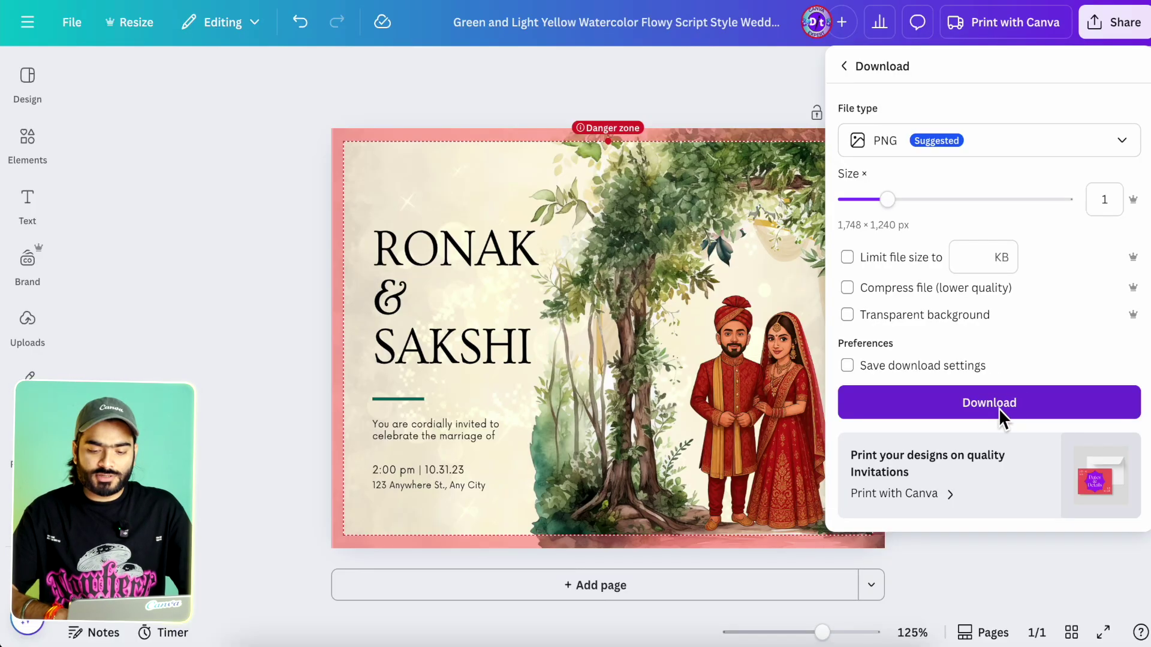
{"action": "left_click", "coordinate": [1000, 414]}
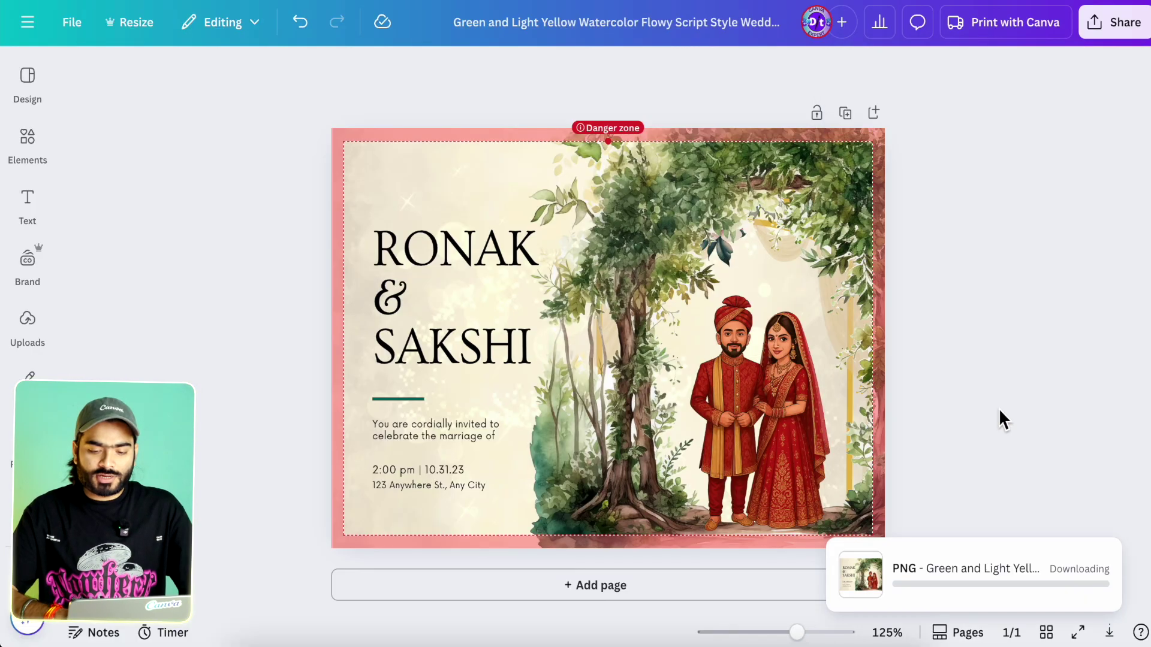